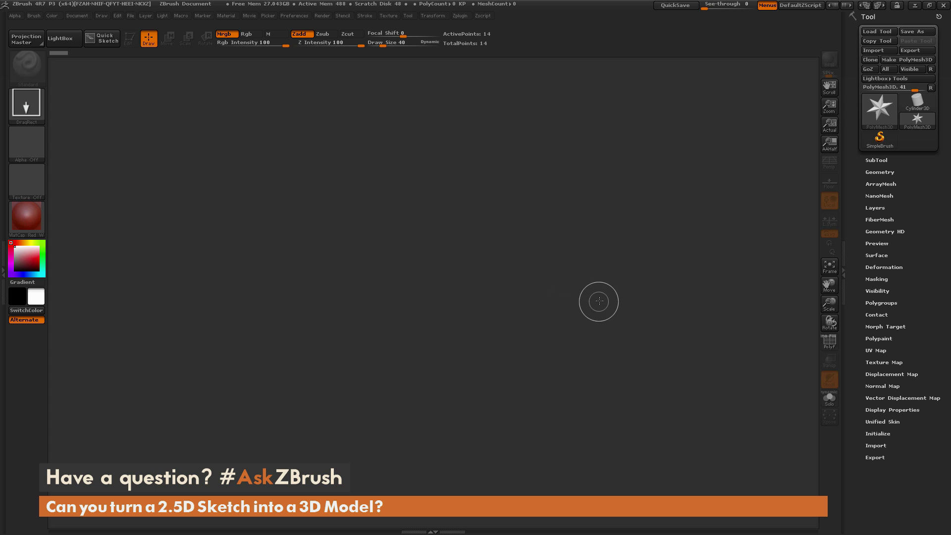
Step: Set the material to MatCap Gray and select the SimpleBrush 2.5D tool
left_click(30, 224)
left_click(416, 268)
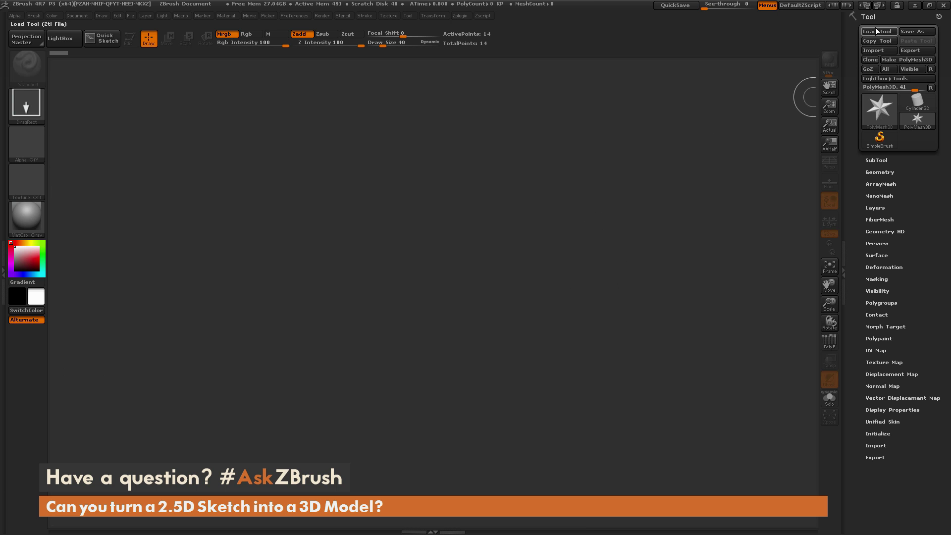
left_click(884, 146)
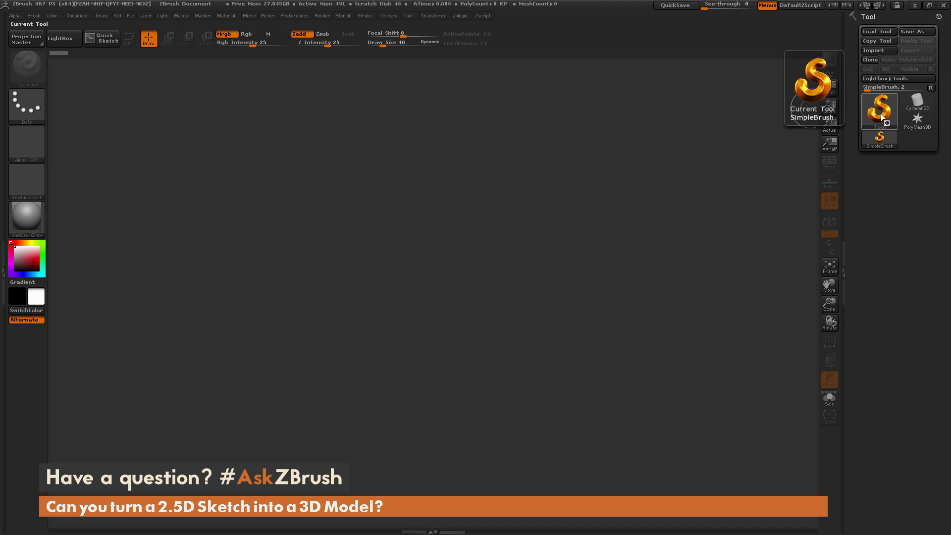
Step: Use the DragRect stroke with square Alpha 28, and set RGB and Z Intensity to 100
left_click(29, 105)
left_click(117, 115)
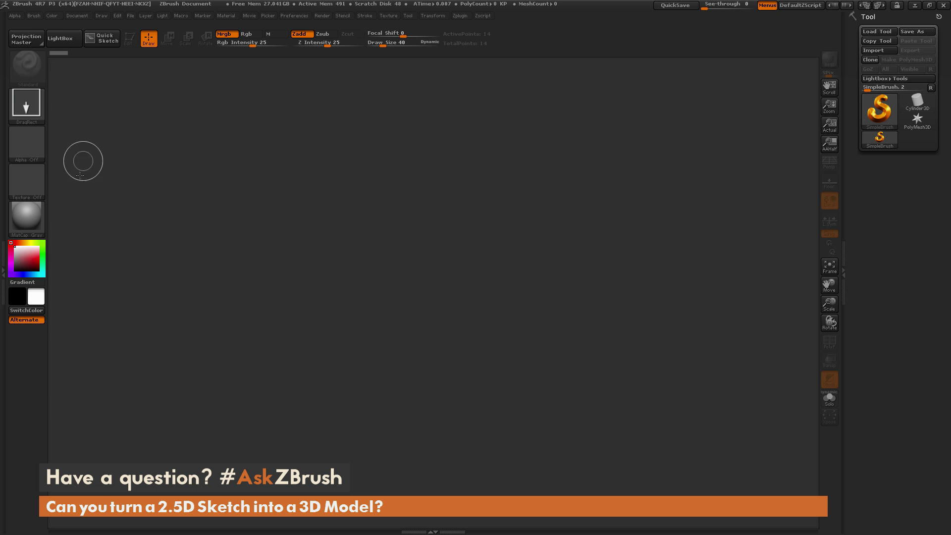
left_click(29, 140)
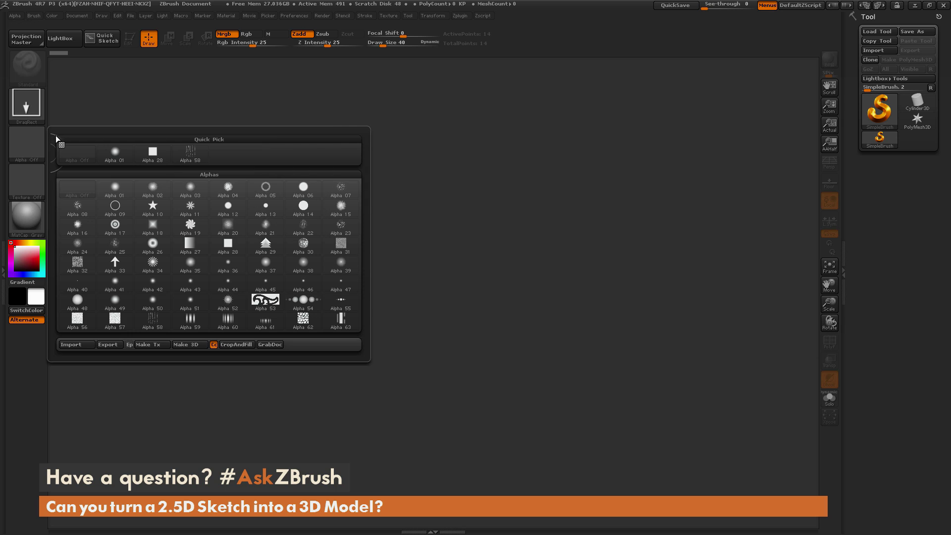
left_click(230, 247)
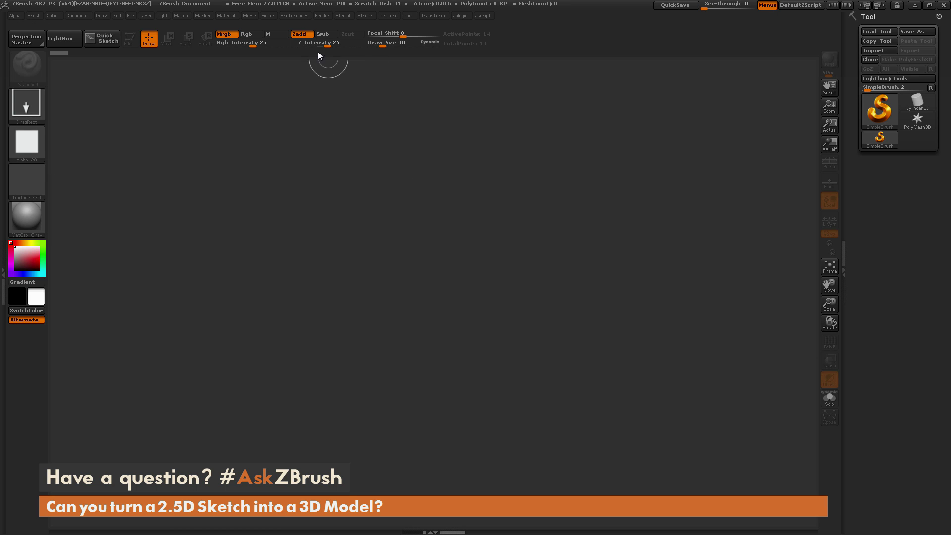
left_click_drag(252, 44, 364, 45)
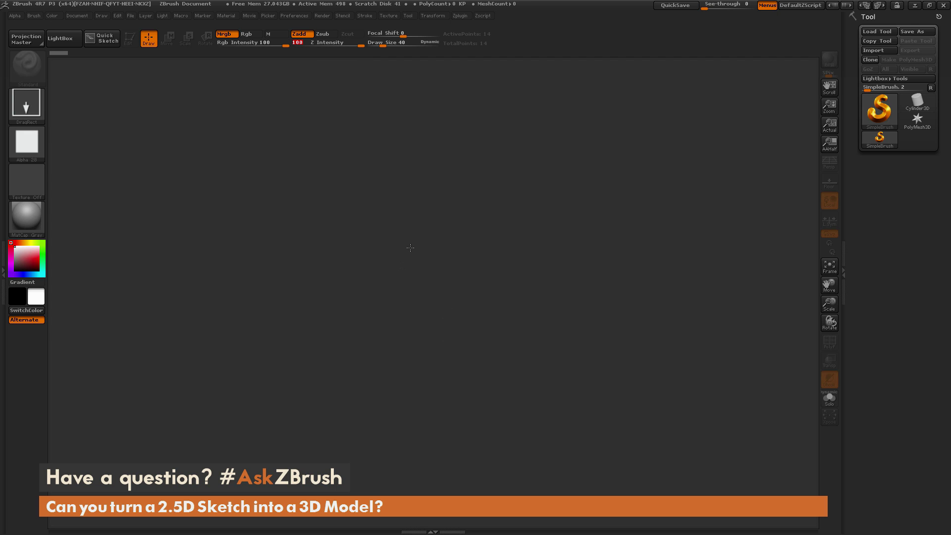
Step: Draw a beveled square, notch its lower-right corner, and stamp a recessed square in the upper left
left_click_drag(410, 248, 406, 435)
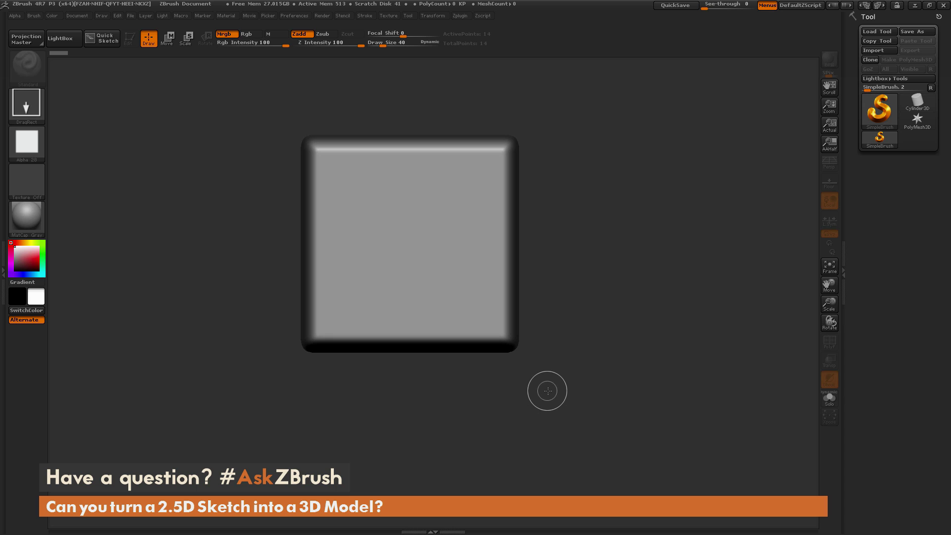
mouse_move(540, 387)
left_mouse_down("alt")
mouse_move(550, 243)
mouse_move(573, 133)
mouse_move(571, 153)
mouse_move(574, 142)
left_mouse_up("alt")
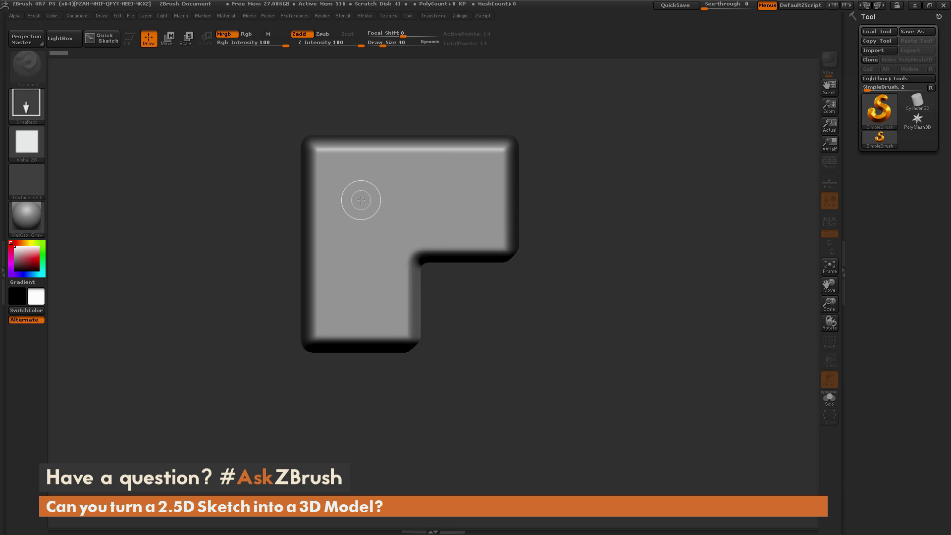
left_click_drag(365, 168, 372, 129)
Step: At Z Intensity 50, stamp an inset and a small square below; restore 100 and stamp a full-depth inset
left_click(356, 45)
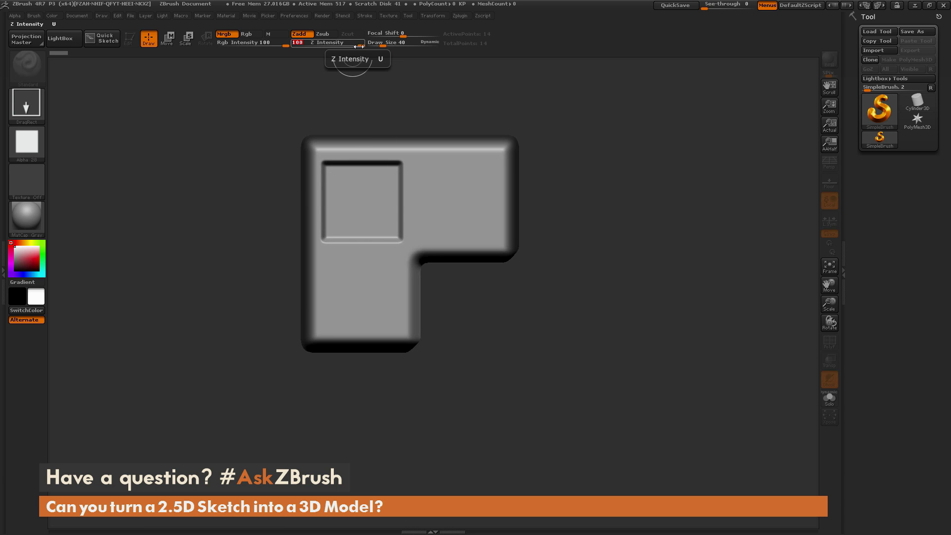
type("50")
key("Return")
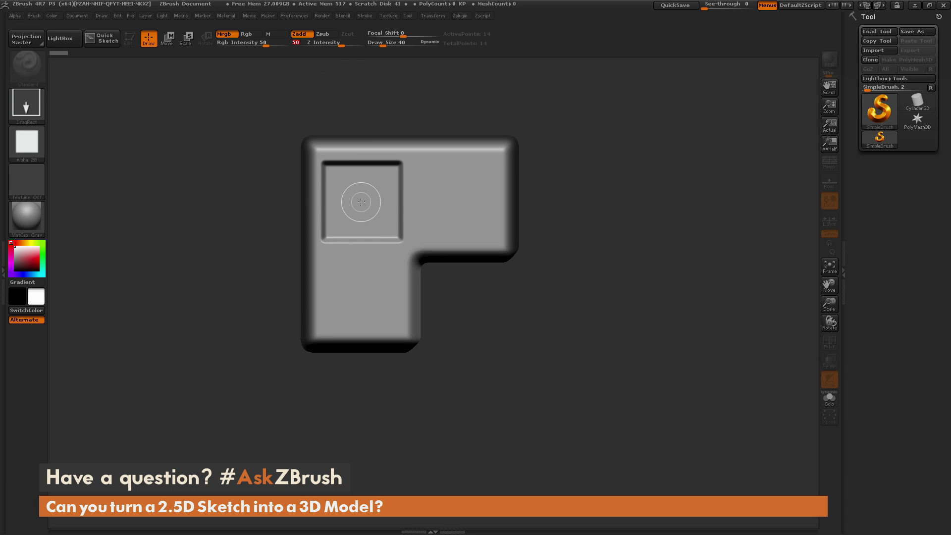
left_click_drag(362, 197, 369, 147)
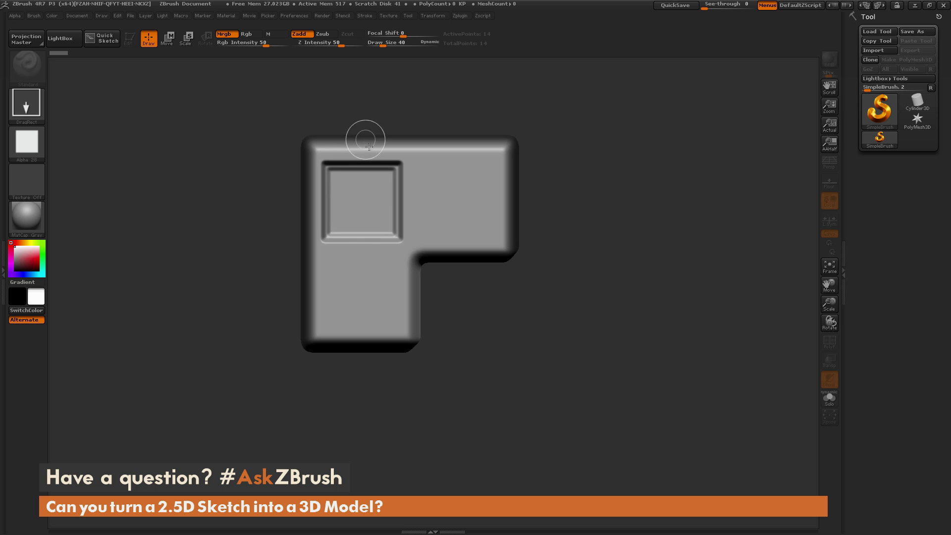
left_click_drag(362, 245, 364, 220)
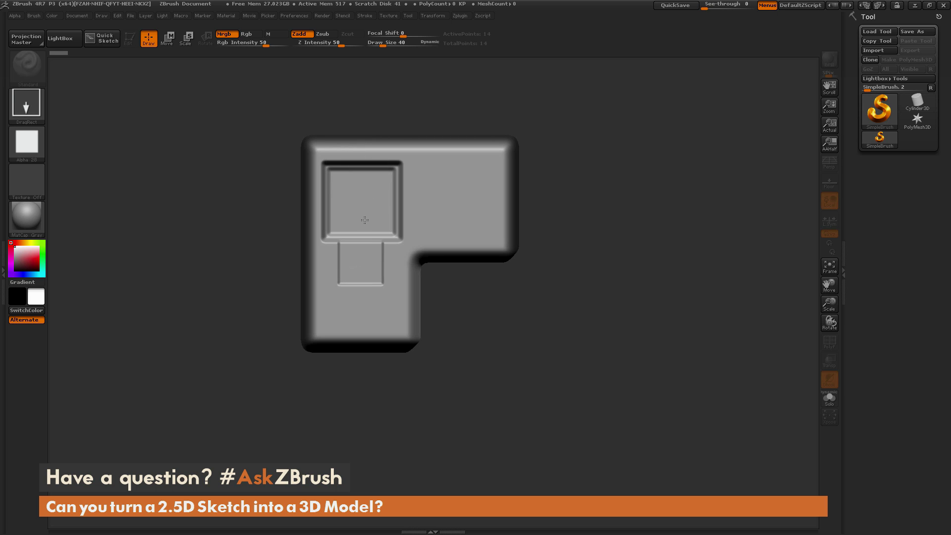
type("u100")
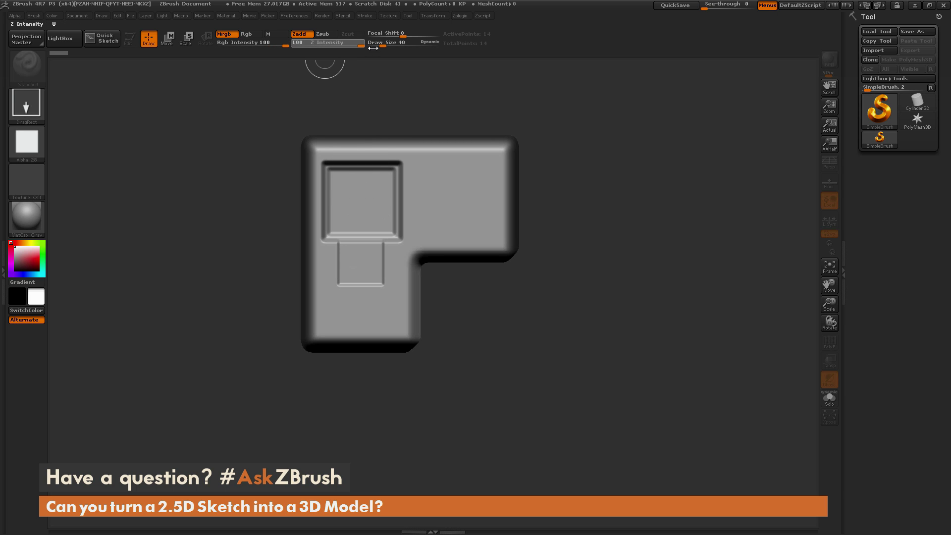
left_click_drag(363, 186, 368, 145)
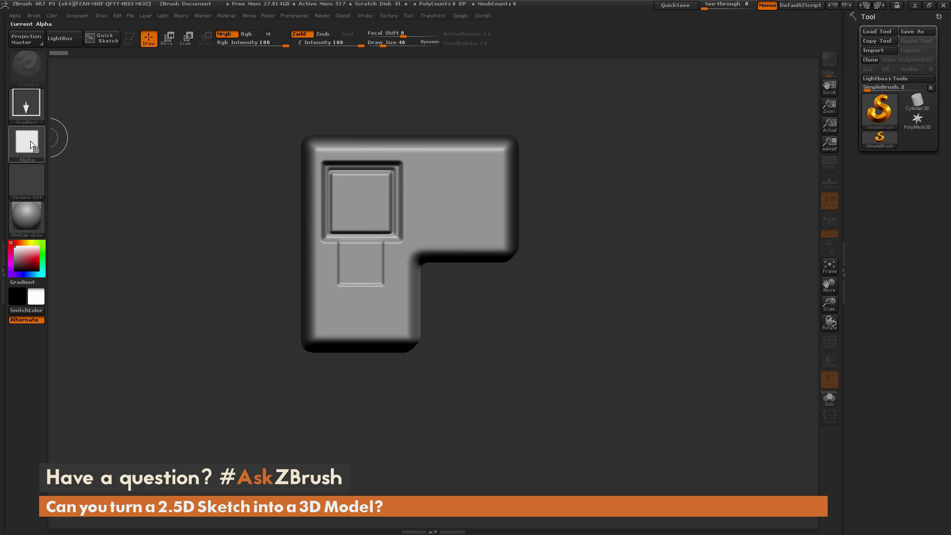
Step: Stamp a circular Alpha 09 button and an Alpha 33 arrow, then go back to square Alpha 28
left_click(31, 144)
left_click(116, 210)
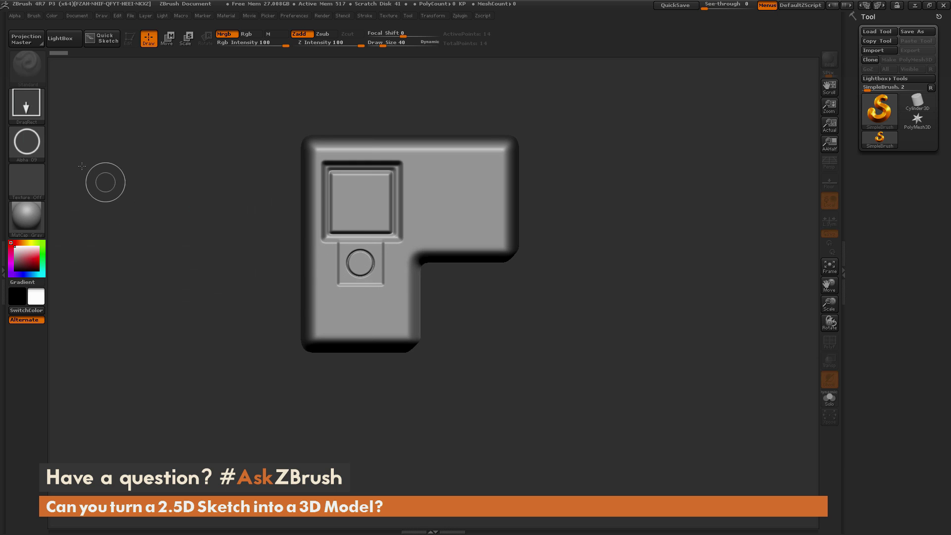
left_click(27, 143)
left_click(118, 272)
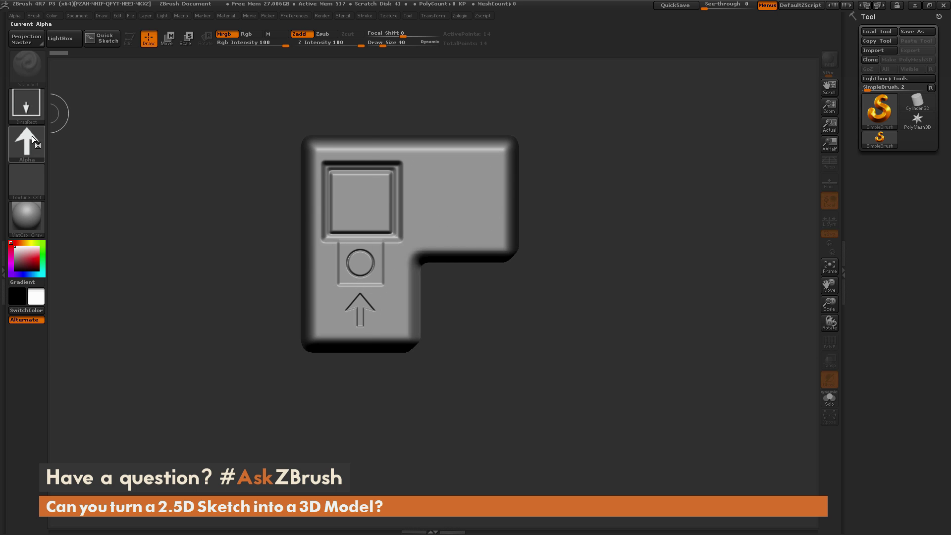
left_click(31, 136)
left_click(228, 246)
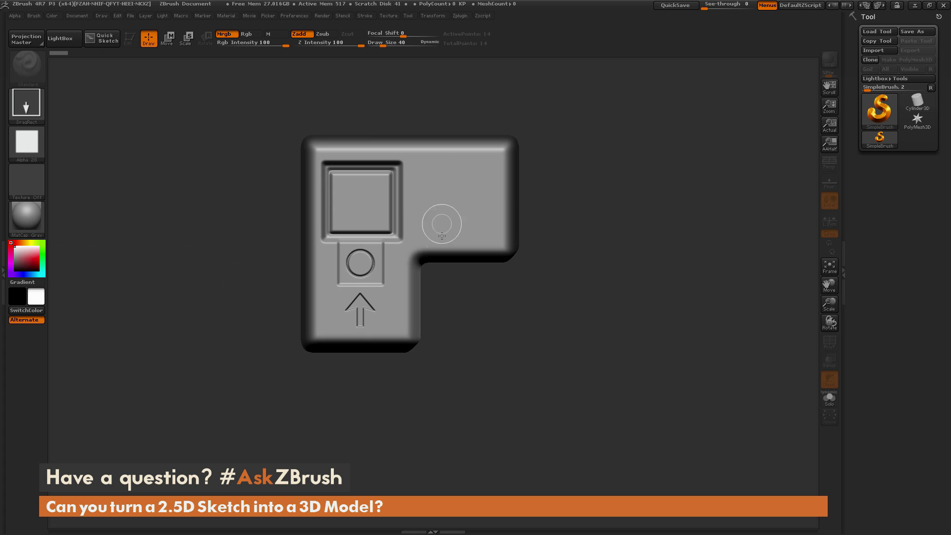
Step: Set the alpha to 4 H Tiles and 4 V Tiles and stamp a 4×4 key grid upper right
left_click(15, 18)
left_click(53, 192)
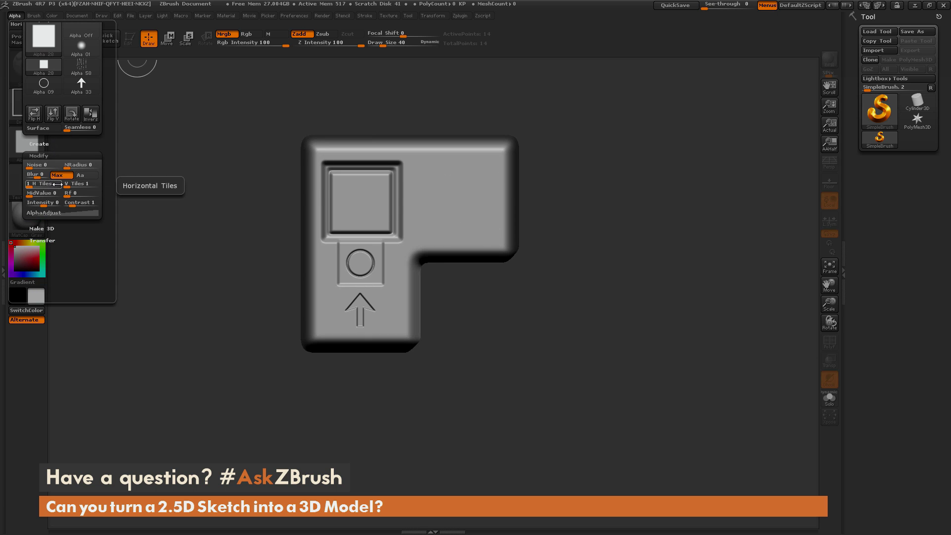
left_click(34, 184)
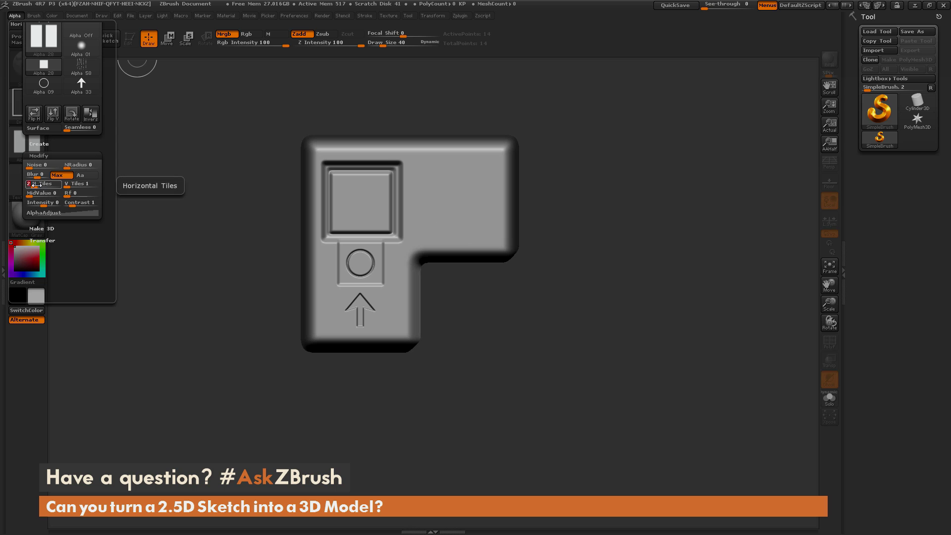
key("Return")
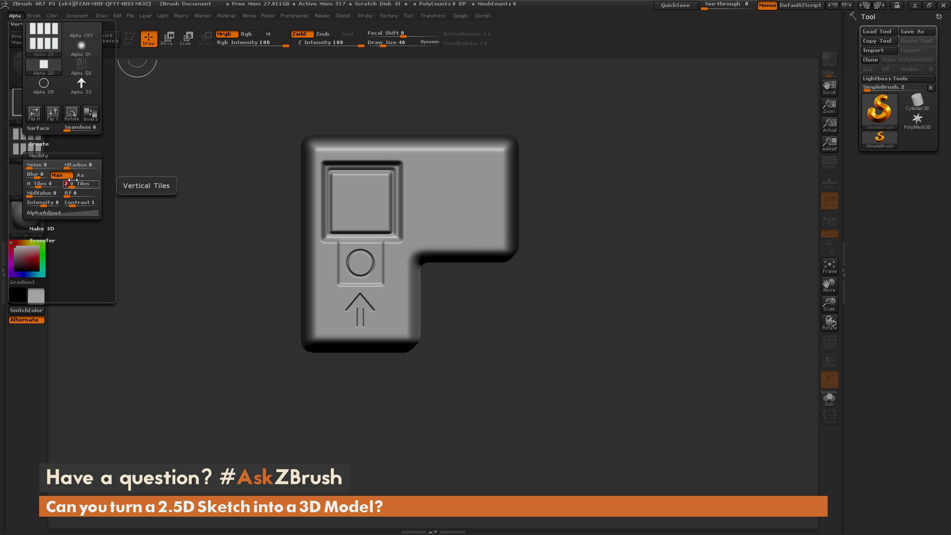
type("4")
key("Return")
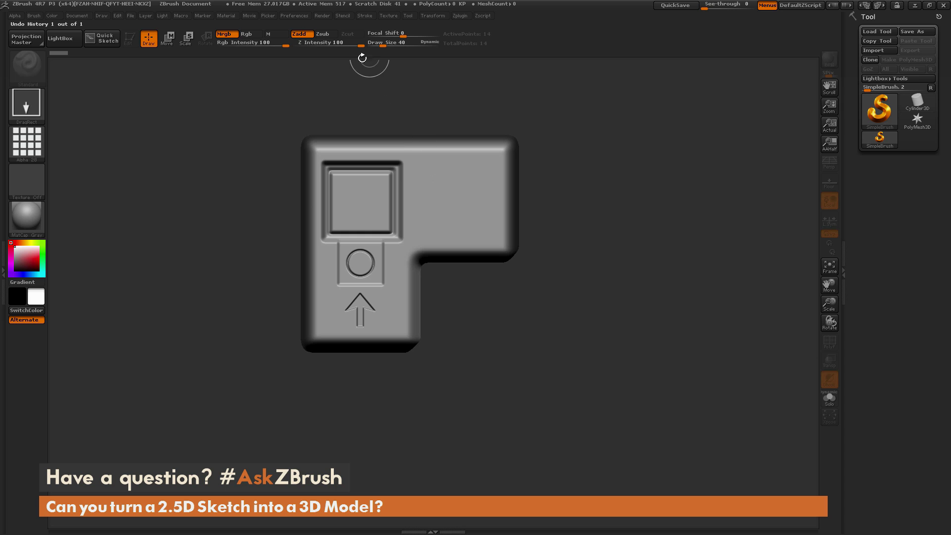
left_click_drag(456, 201, 466, 143)
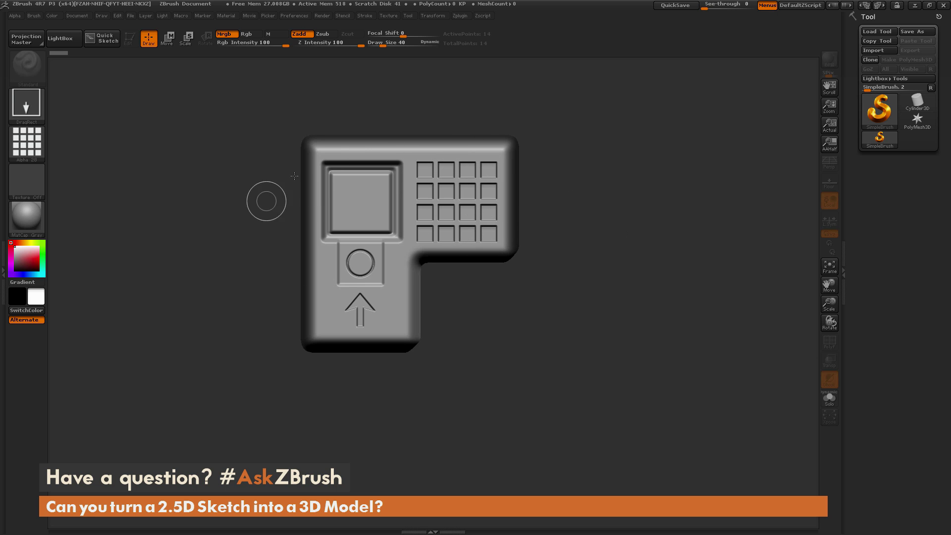
left_click(886, 144)
Step: Reset H Tiles to 1 and GrabDoc the canvas sketch into a new ZGrab01 alpha
left_click(15, 15)
mouse_move(47, 220)
left_mouse_down()
mouse_move(29, 221)
mouse_move(63, 222)
left_mouse_up()
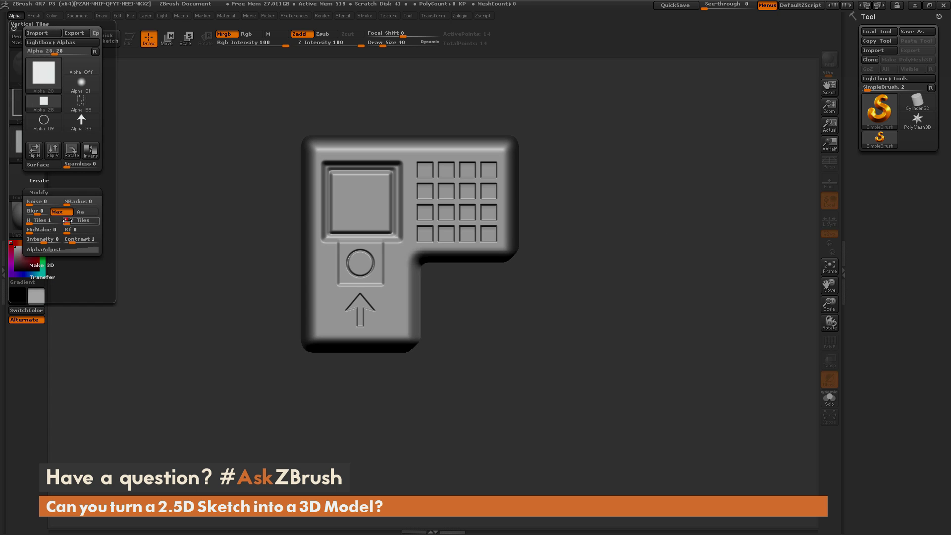
left_click(63, 276)
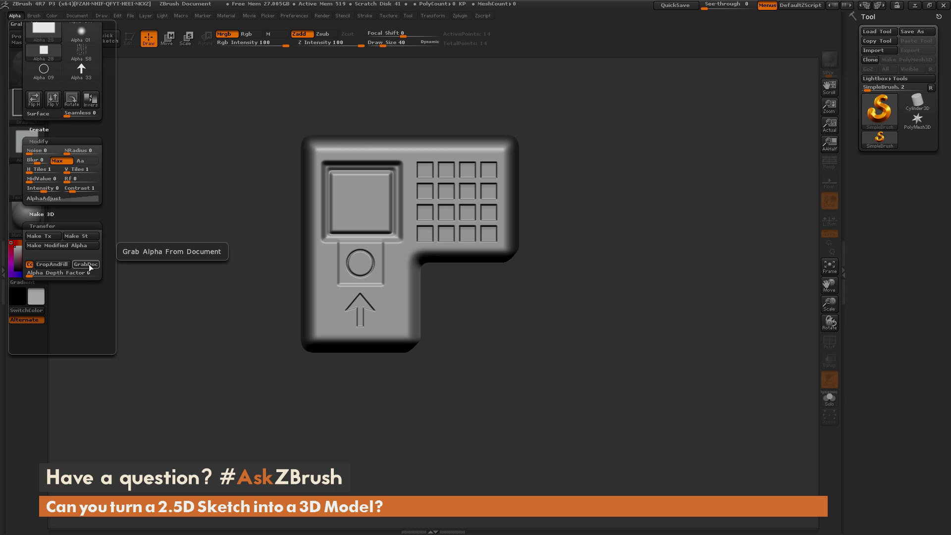
left_click(86, 265)
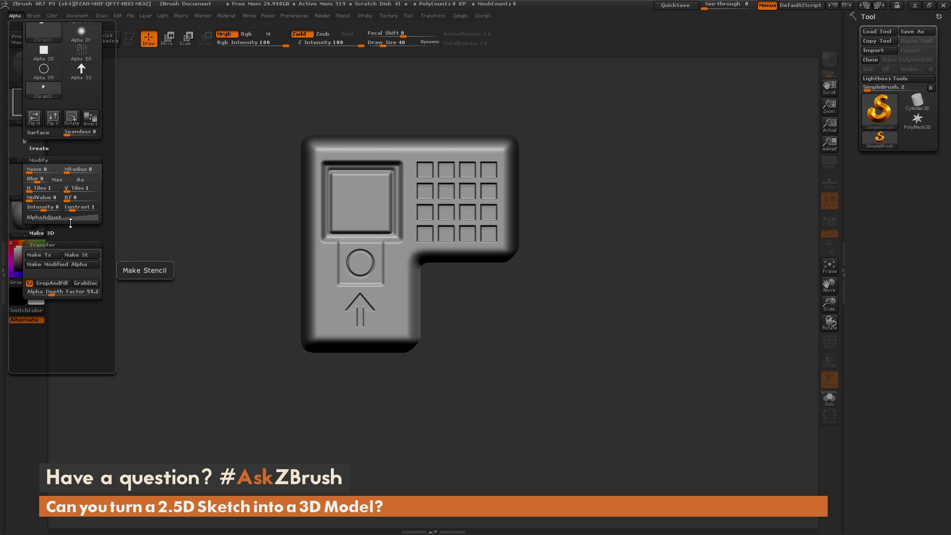
mouse_move(43, 95)
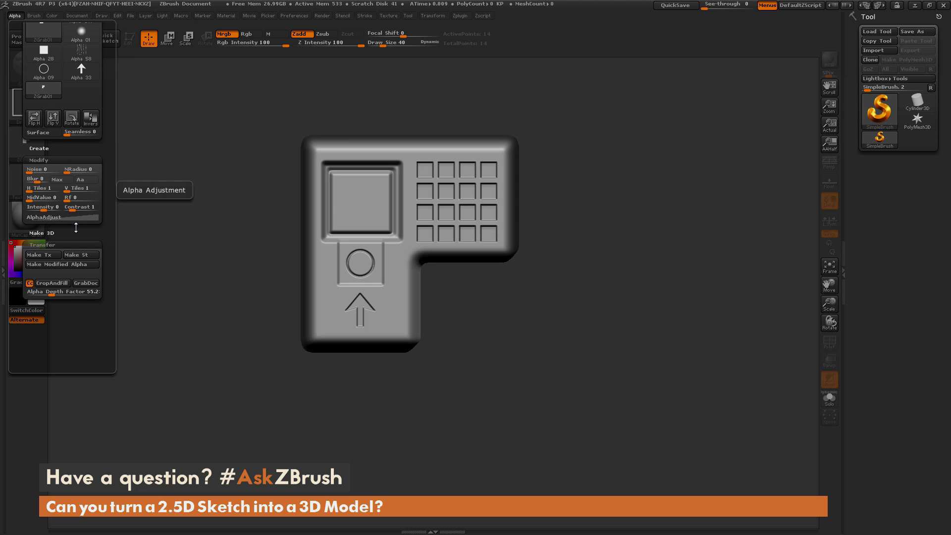
Step: Set Make 3D smoothing (MSm) to 0 and build the Skin_ZGrab01 mesh from ZGrab01
left_click_drag(102, 144, 99, 205)
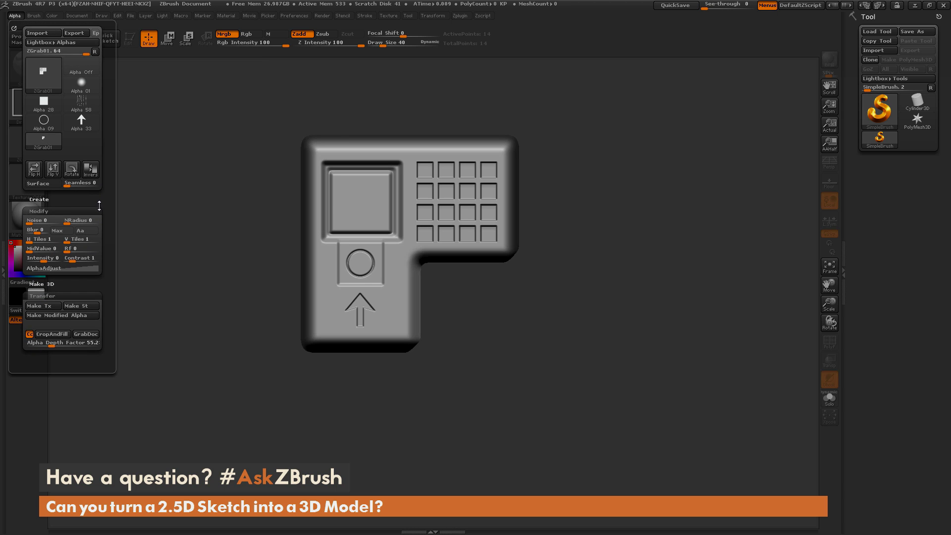
left_click(48, 284)
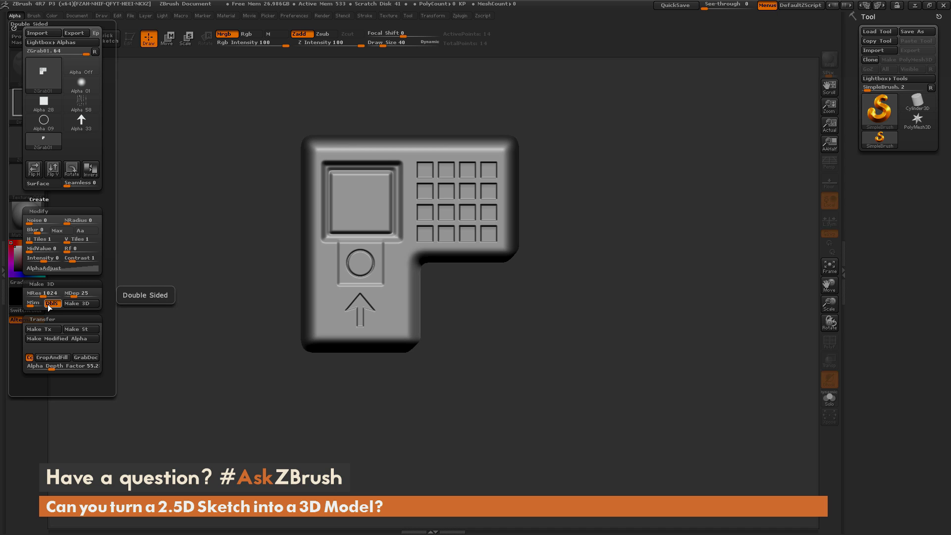
left_click_drag(32, 304, 26, 304)
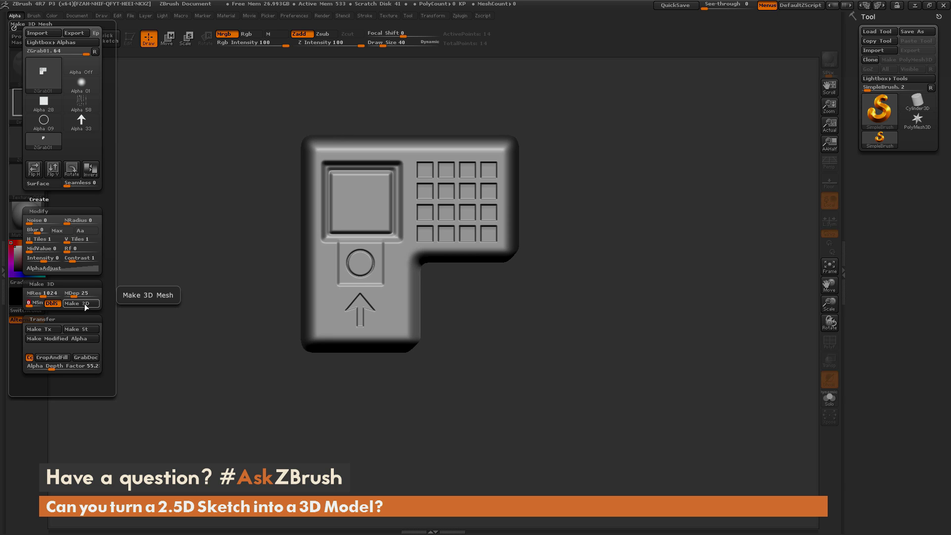
mouse_move(50, 133)
left_click(81, 304)
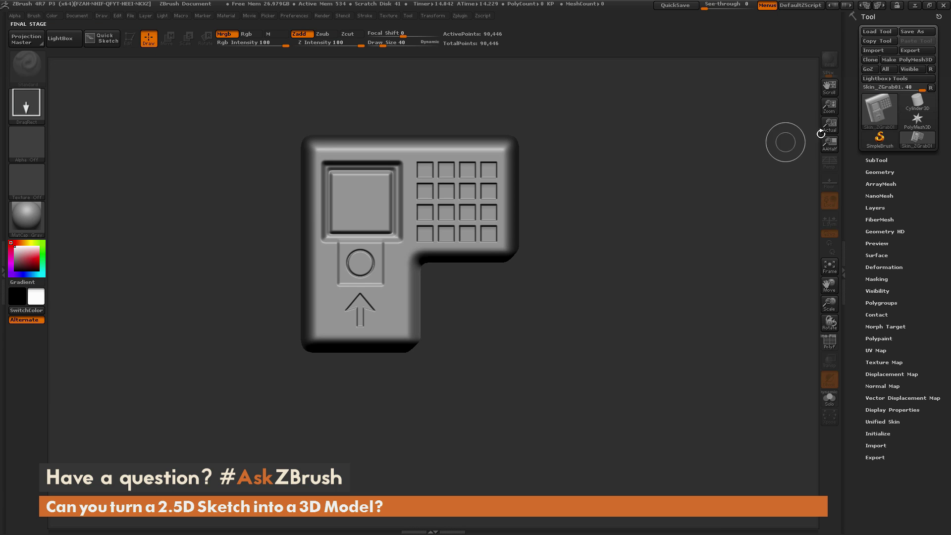
Step: Draw the Skin_ZGrab01 mesh onto the canvas right of the sketch and enter Edit mode
mouse_move(921, 145)
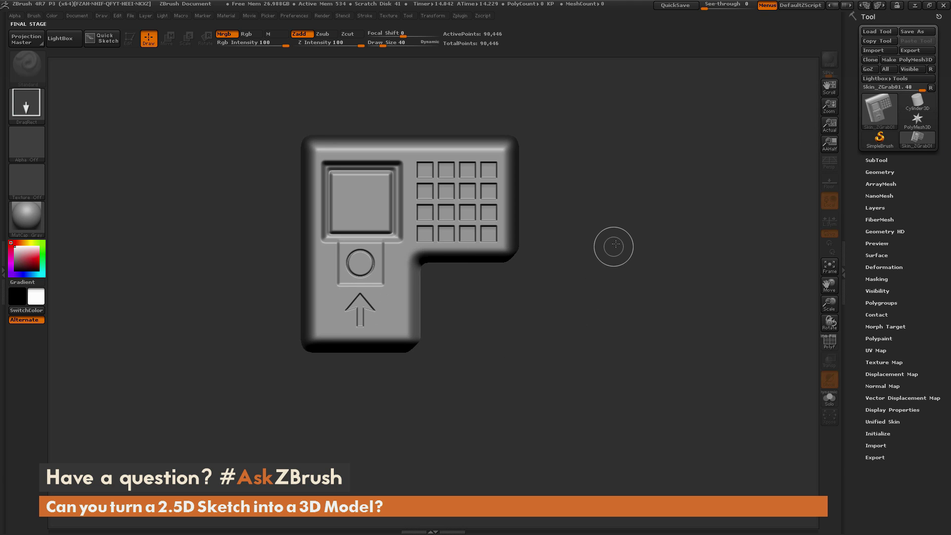
left_click(617, 236)
left_click_drag(614, 315, 664, 299)
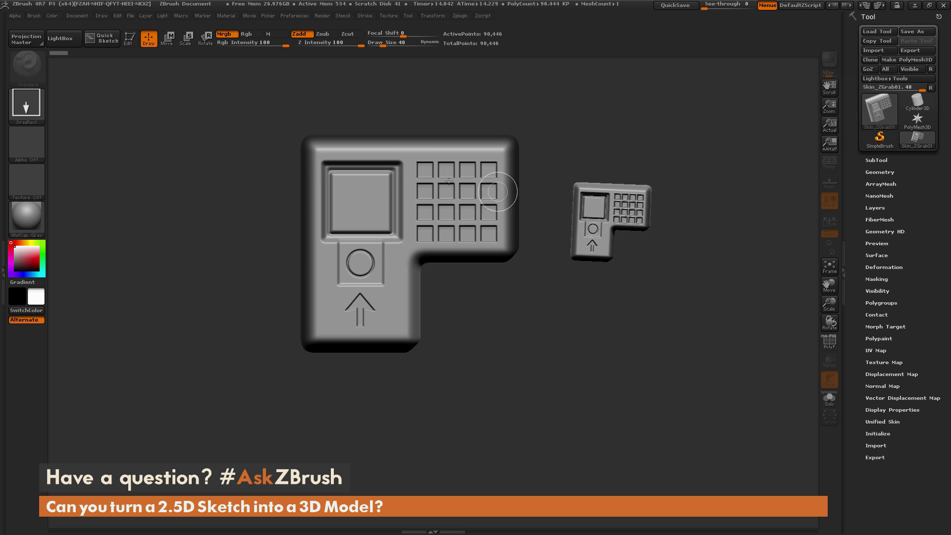
left_click(128, 40)
Step: Rotate the 3D panel through frontal and side-on views to inspect it
mouse_move(704, 367)
left_mouse_down()
mouse_move(685, 354)
mouse_move(700, 335)
mouse_move(710, 363)
mouse_move(636, 378)
mouse_move(685, 363)
mouse_move(724, 374)
mouse_move(650, 376)
mouse_move(662, 381)
left_mouse_up()
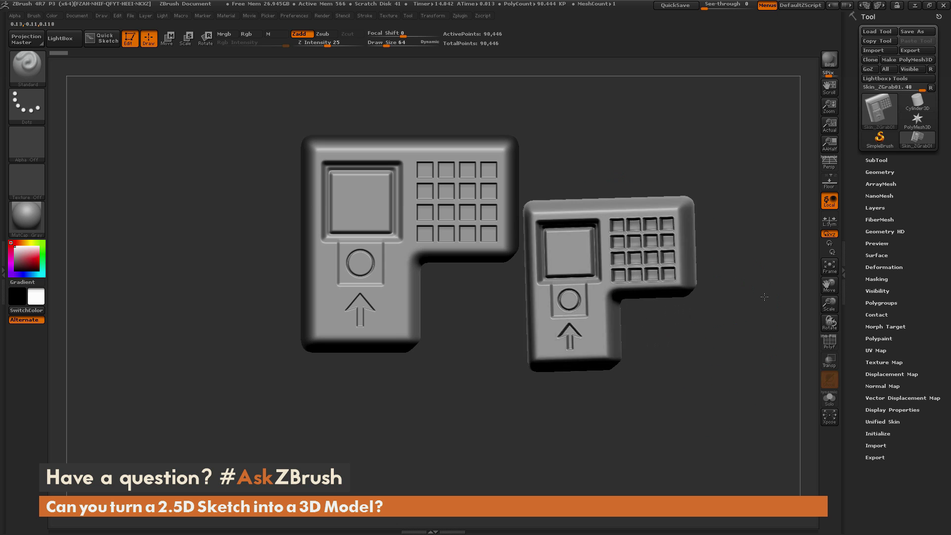
left_click_drag(690, 313, 651, 317)
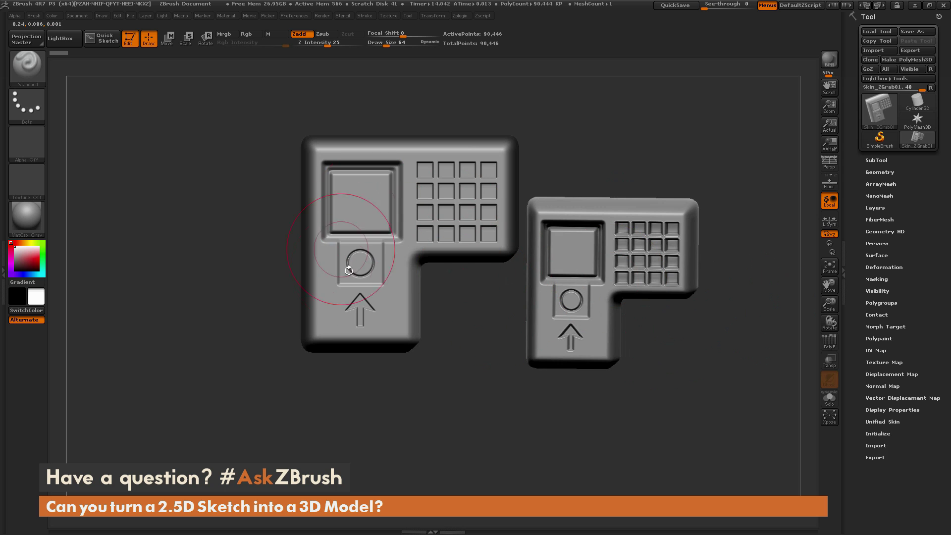
mouse_move(723, 343)
left_mouse_down()
mouse_move(741, 340)
mouse_move(705, 342)
left_mouse_up()
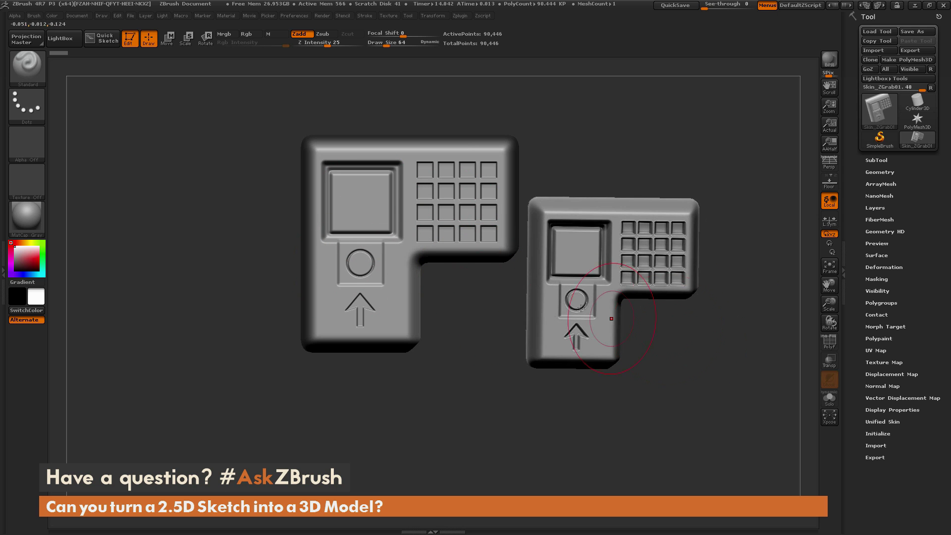
mouse_move(707, 341)
left_mouse_down()
mouse_move(660, 359)
mouse_move(707, 350)
mouse_move(715, 371)
mouse_move(531, 329)
mouse_move(579, 334)
mouse_move(578, 276)
mouse_move(554, 308)
mouse_move(486, 298)
mouse_move(542, 282)
left_mouse_up()
Step: Clear the old 2.5D sketch with Ctrl+N and bring the panel to a front view
key("ctrl+n")
mouse_move(637, 283)
left_mouse_down()
mouse_move(635, 198)
mouse_move(637, 314)
left_mouse_up()
left_click_drag(694, 336, 594, 231, "shift")
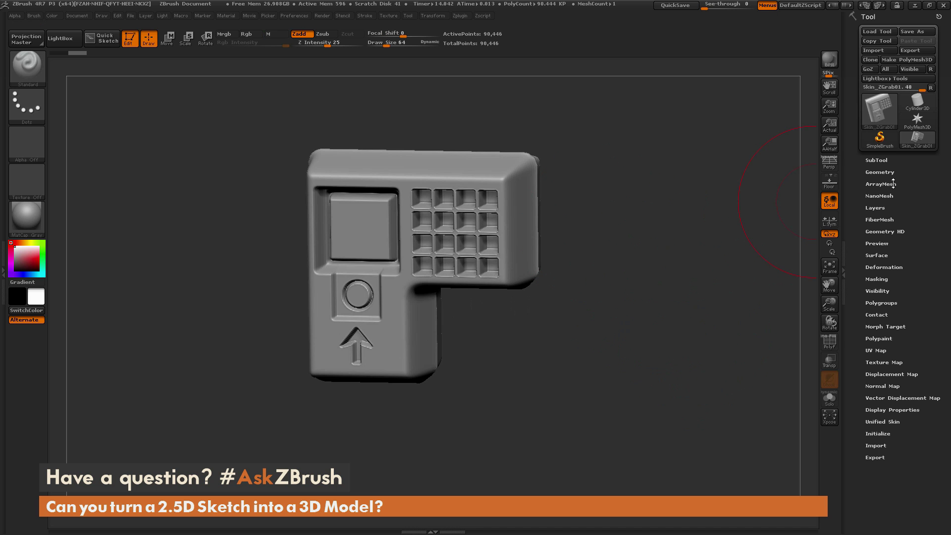
Step: Divide the panel mesh once in Tool > Geometry, reaching 361,778 points
left_click(883, 172)
left_click(874, 245)
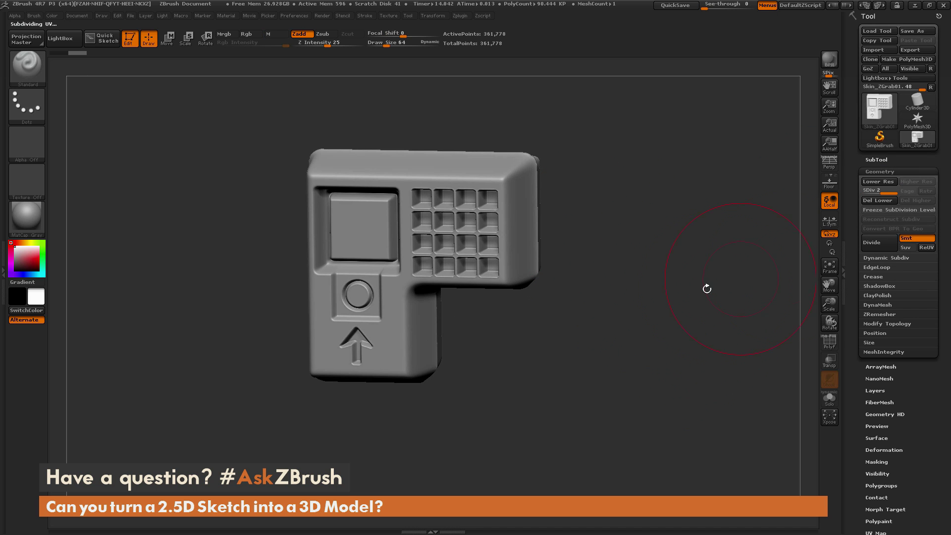
left_click_drag(707, 289, 653, 260, "shift")
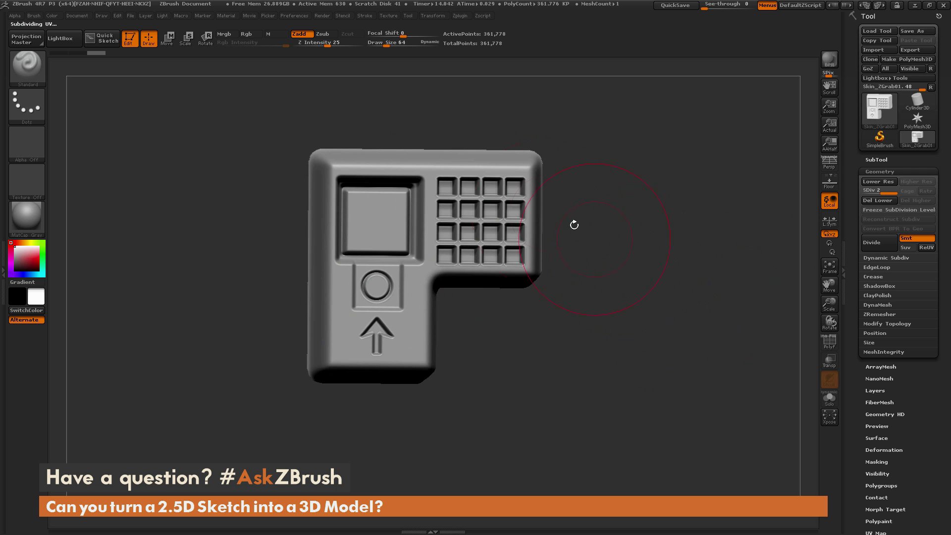
mouse_move(699, 248)
left_mouse_down("shift")
mouse_move(657, 249)
mouse_move(648, 240)
mouse_move(652, 261)
mouse_move(662, 262)
mouse_move(630, 267)
left_mouse_up("shift")
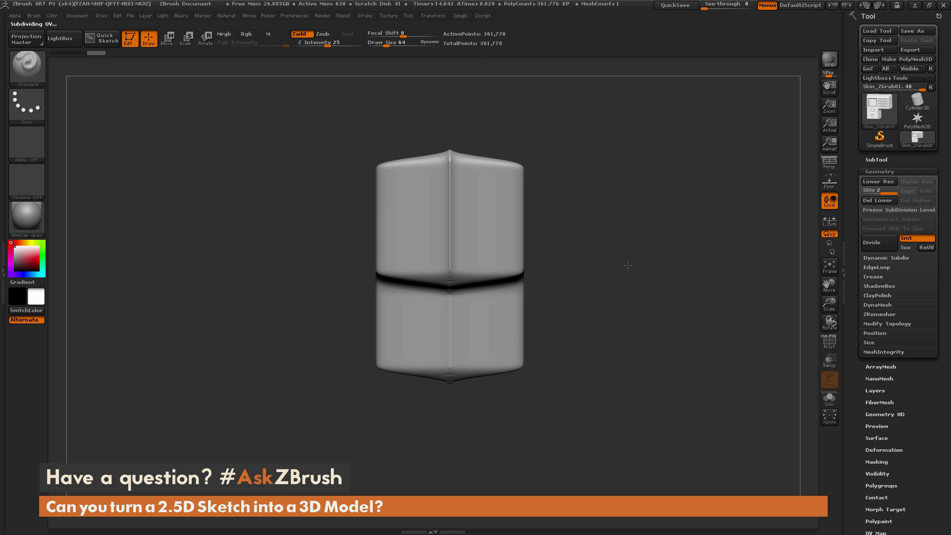
Step: Delete the panel's lower subdivision level and switch to the TrimCurve brush with Ctrl+Shift
left_click(17, 15)
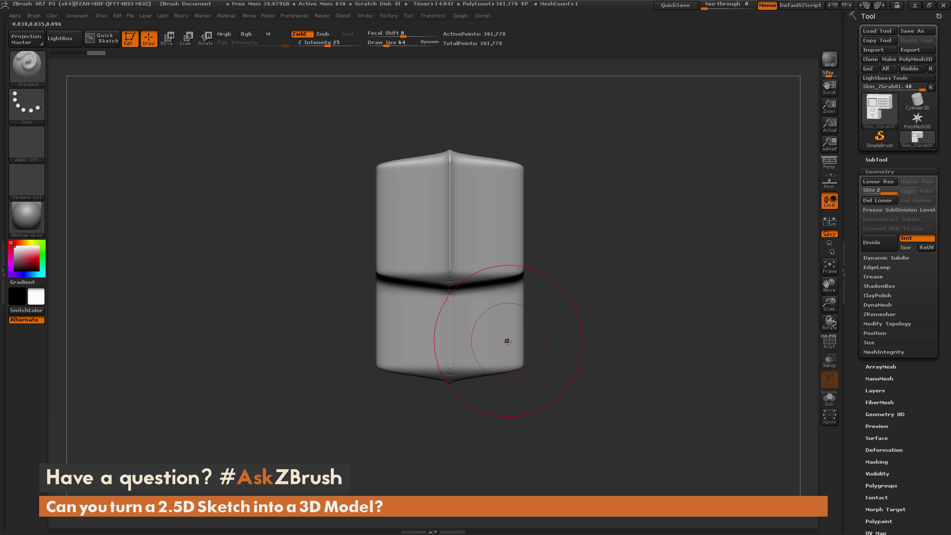
mouse_move(477, 127)
left_mouse_down()
mouse_move(632, 186)
mouse_move(578, 206)
left_mouse_up()
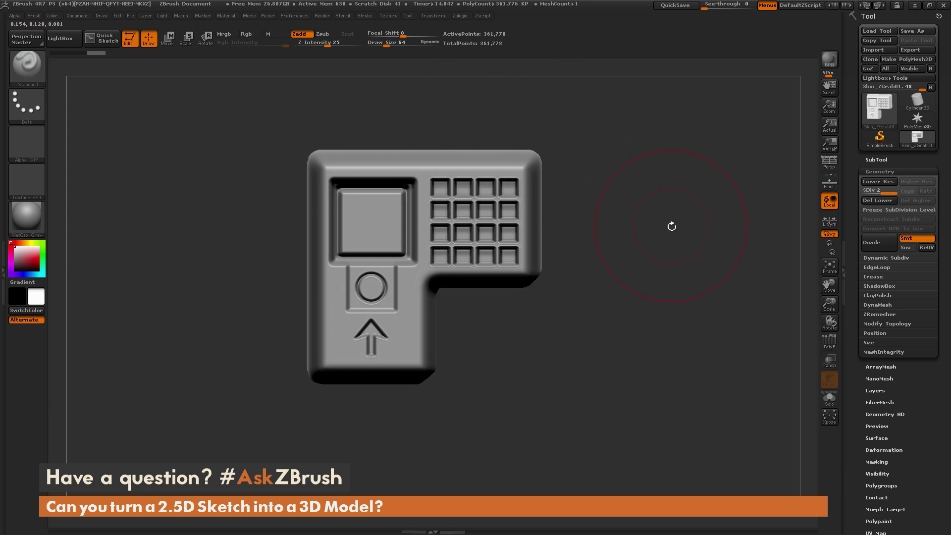
left_click_drag(672, 226, 484, 202, "shift")
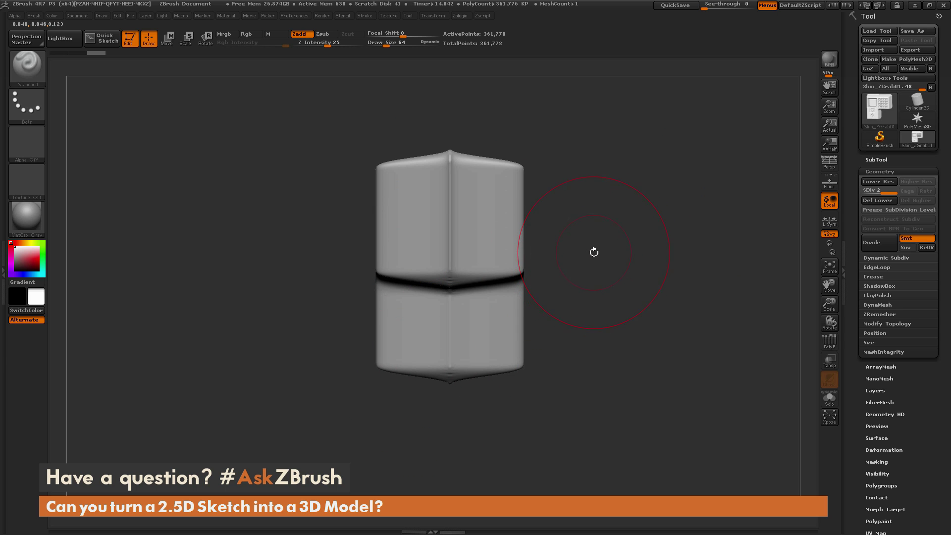
left_click(30, 68, "ctrl+shift")
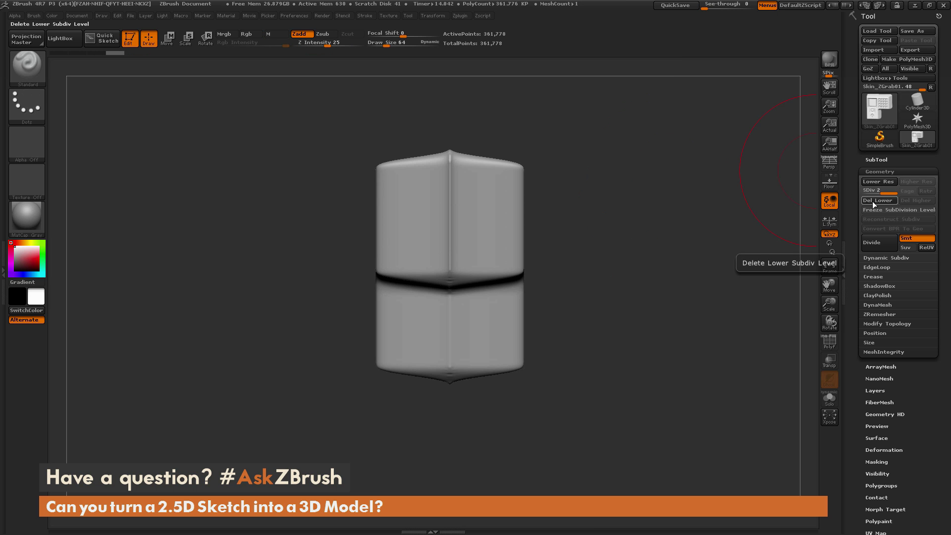
left_click(873, 200)
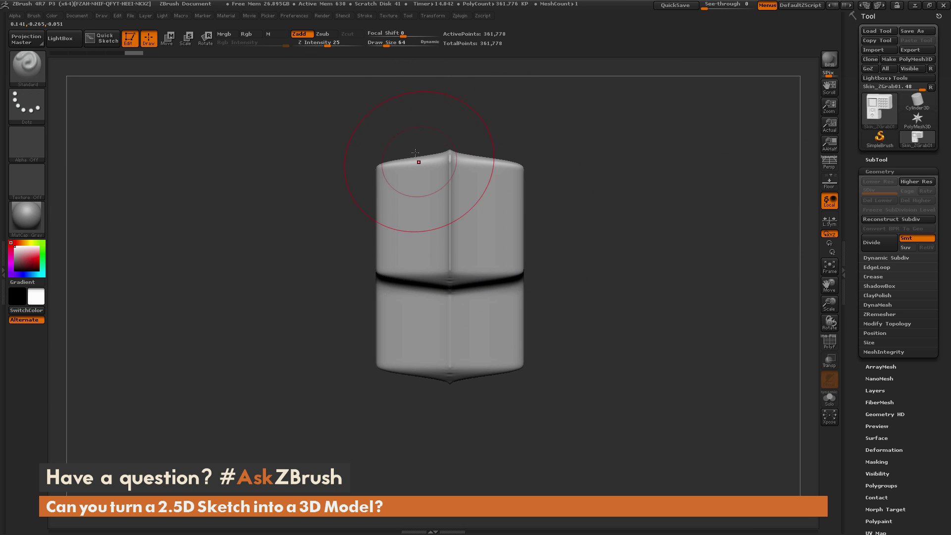
key("ctrl+shift")
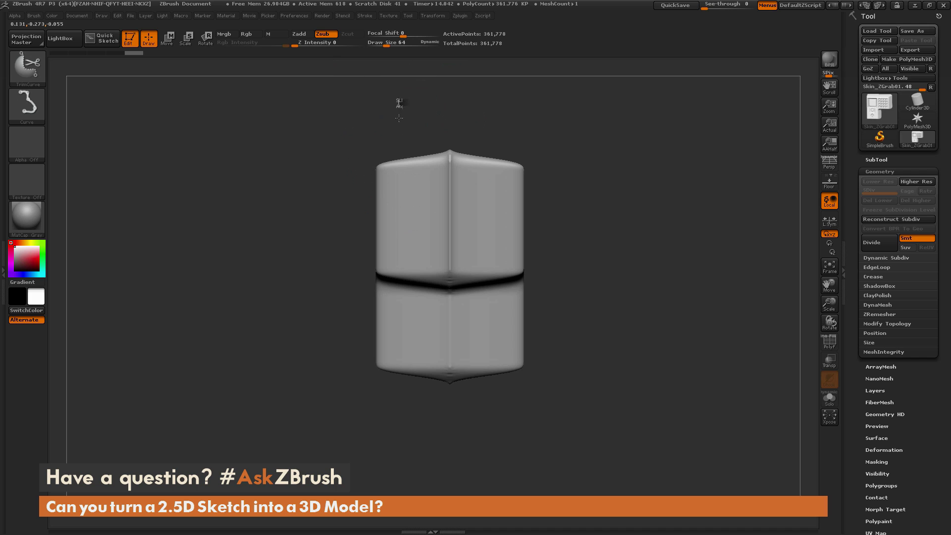
Step: Trim the panel with a vertical curve, then check its polygon wireframe and turn PolyF off
mouse_move(398, 118)
left_mouse_down()
mouse_move(398, 493)
mouse_move(418, 421)
left_mouse_up()
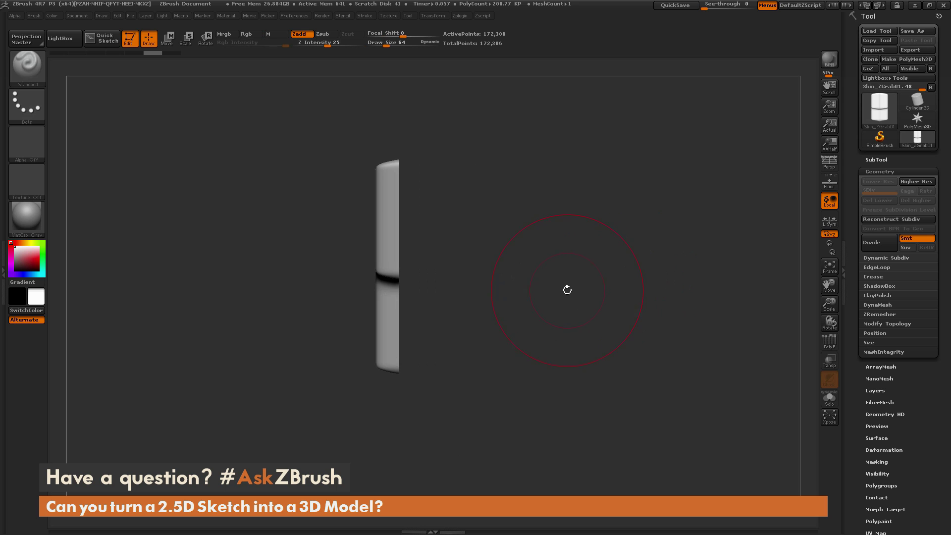
left_click_drag(567, 289, 649, 320)
left_click(830, 341)
mouse_move(711, 329)
left_mouse_down()
mouse_move(698, 308)
mouse_move(740, 347)
mouse_move(724, 327)
left_mouse_up()
left_click(830, 342)
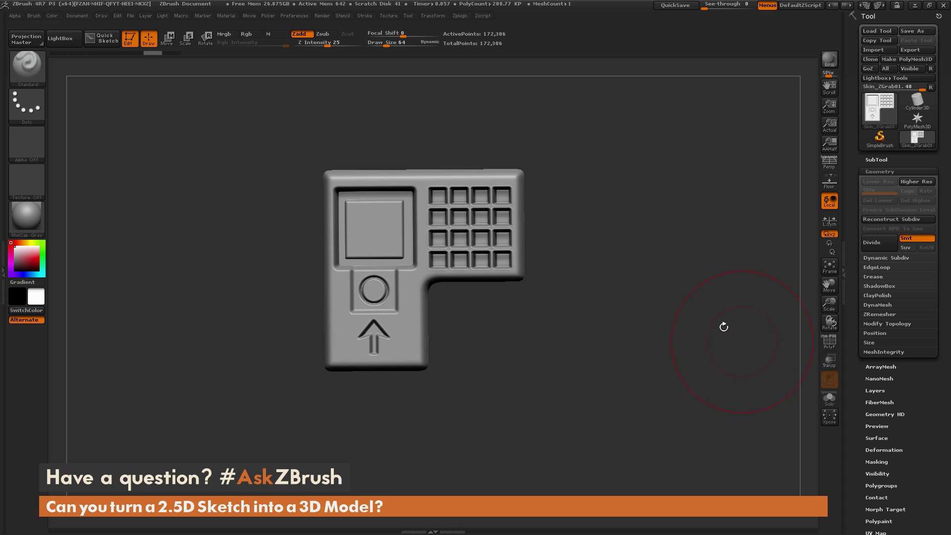
Step: Lower the Draw Size to 33 and orbit the keypad panel to inspect it
key("space")
mouse_move(637, 244)
left_mouse_down()
mouse_move(637, 299)
mouse_move(647, 308)
left_mouse_up()
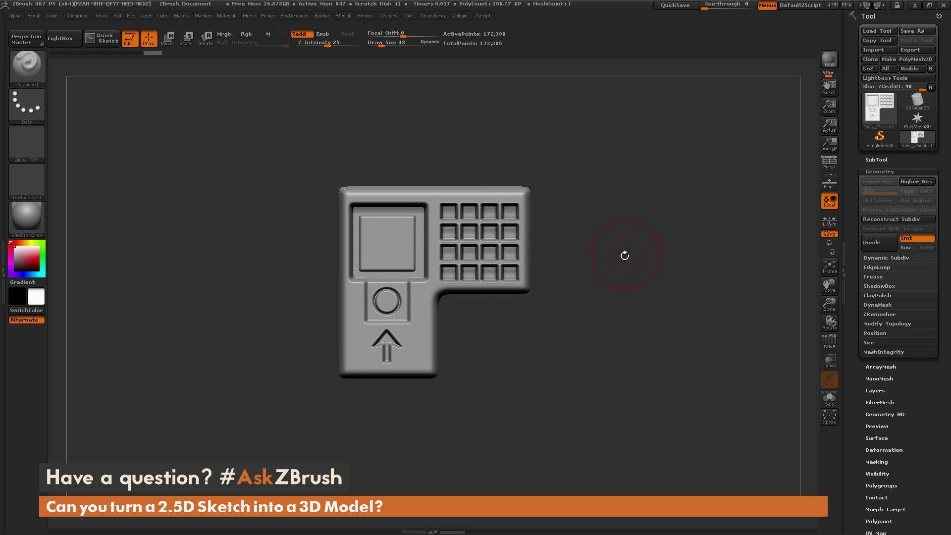
left_click_drag(625, 255, 458, 332)
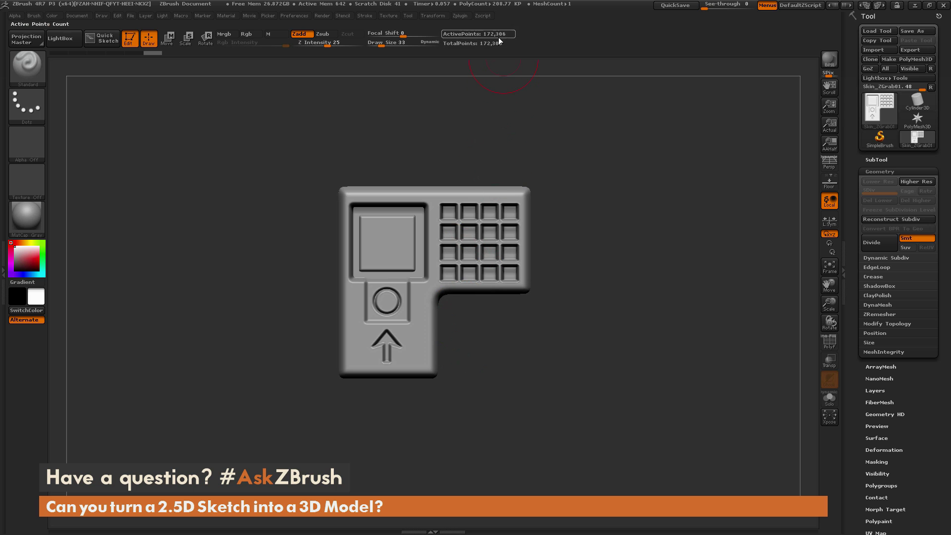
left_click_drag(598, 285, 588, 220)
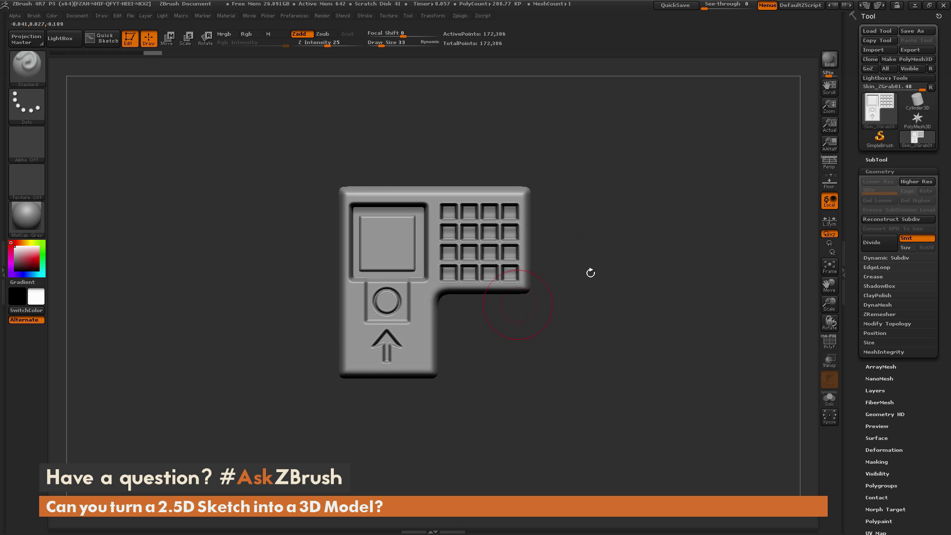
Step: Pre-process the current keypad panel mesh in Decimation Master
left_click(464, 17)
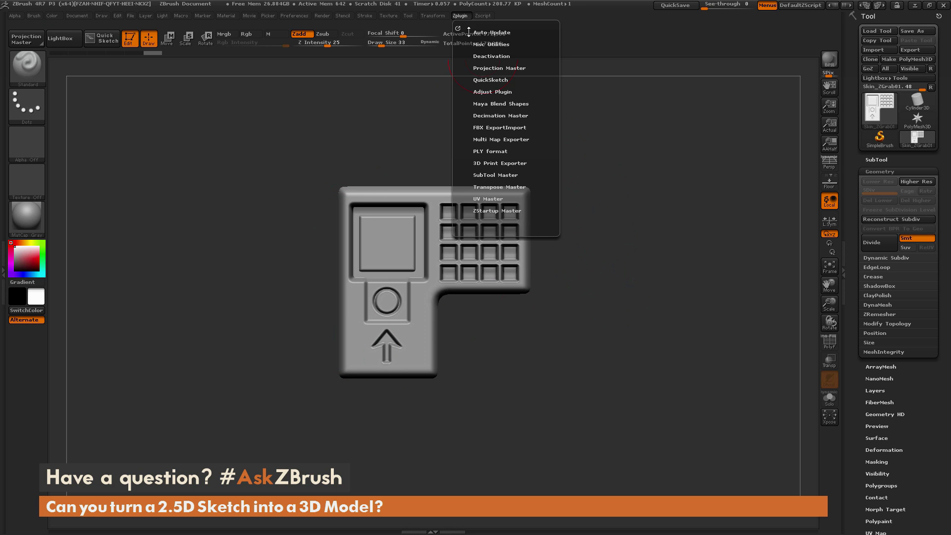
left_click(499, 115)
left_click(525, 167)
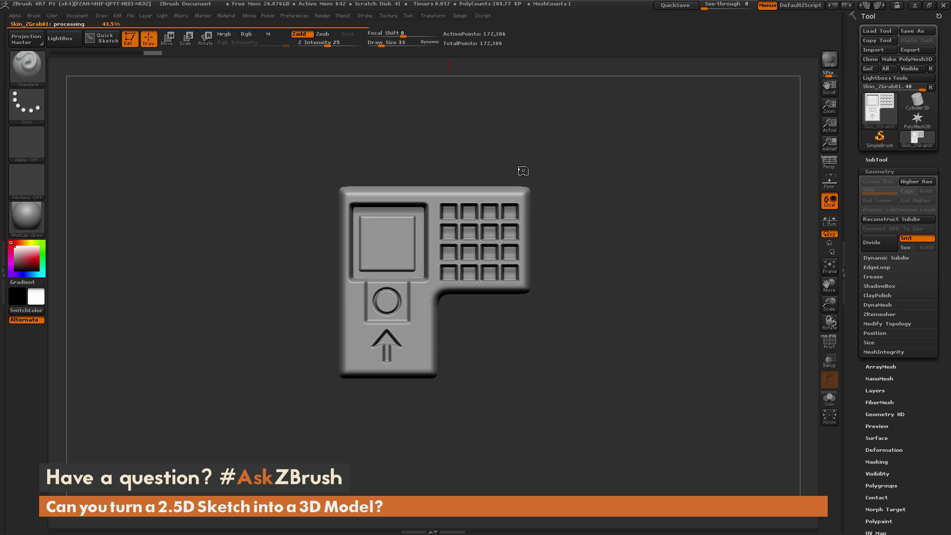
Step: Decimate the panel to a 5 k Polys target, leaving 2,500 points
left_click(460, 16)
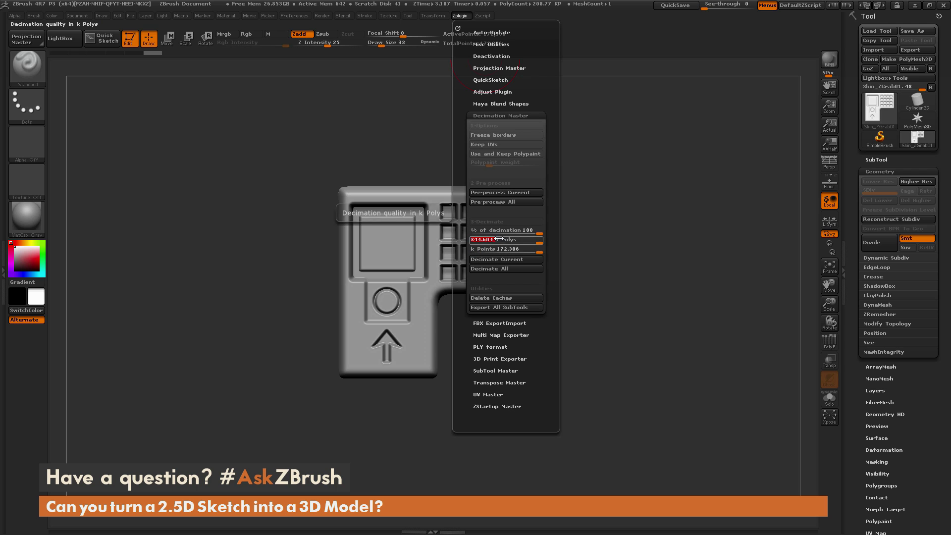
type("5")
key("Return")
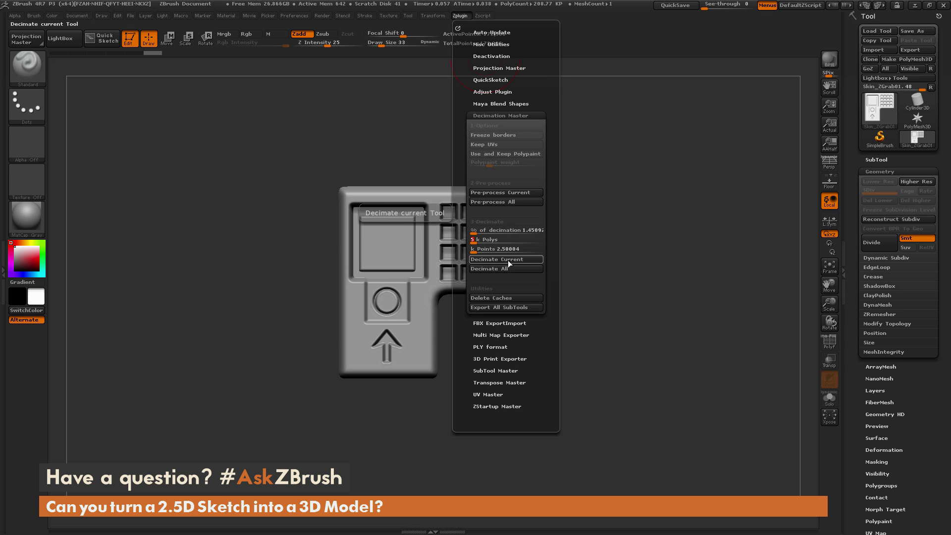
left_click(508, 260)
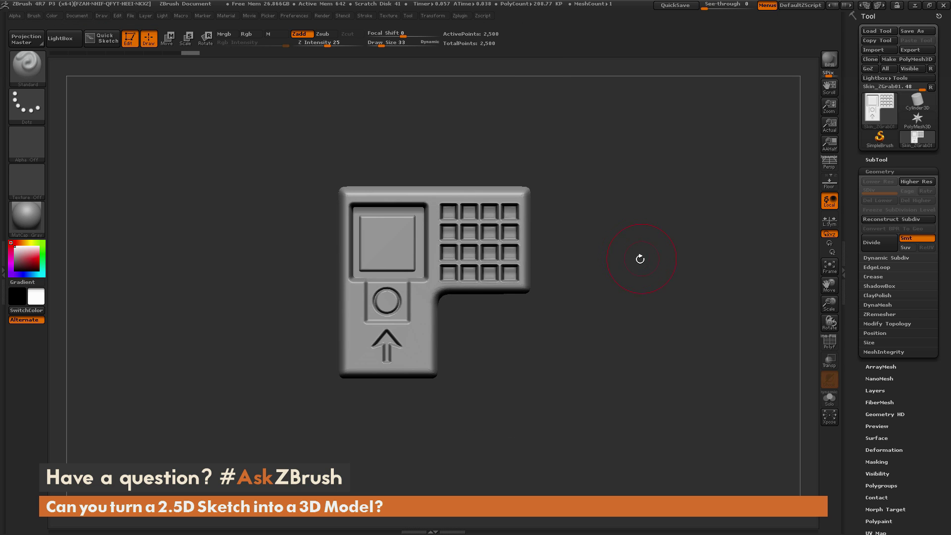
Step: Check the decimated panel's wireframe and tilt it into a three-quarter view
left_click(829, 342)
left_click(829, 342)
left_click_drag(830, 303, 665, 312)
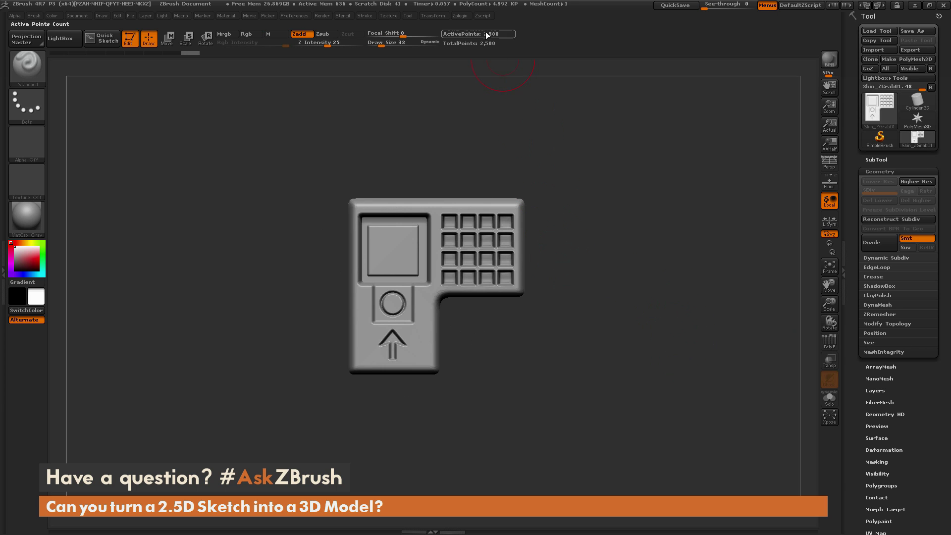
left_click_drag(597, 265, 613, 296)
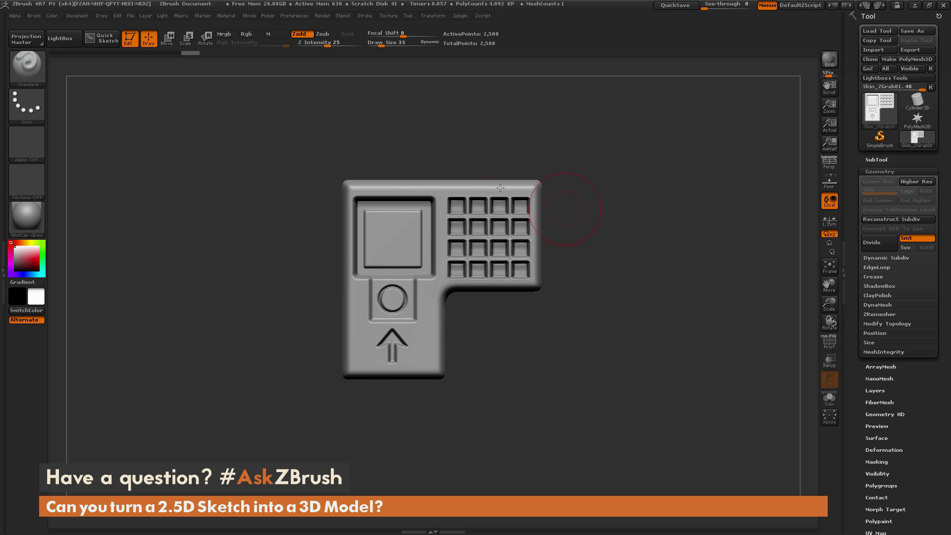
Step: Create a new InsertMesh brush from the keypad panel, then load a Sphere3D model
left_click(33, 16)
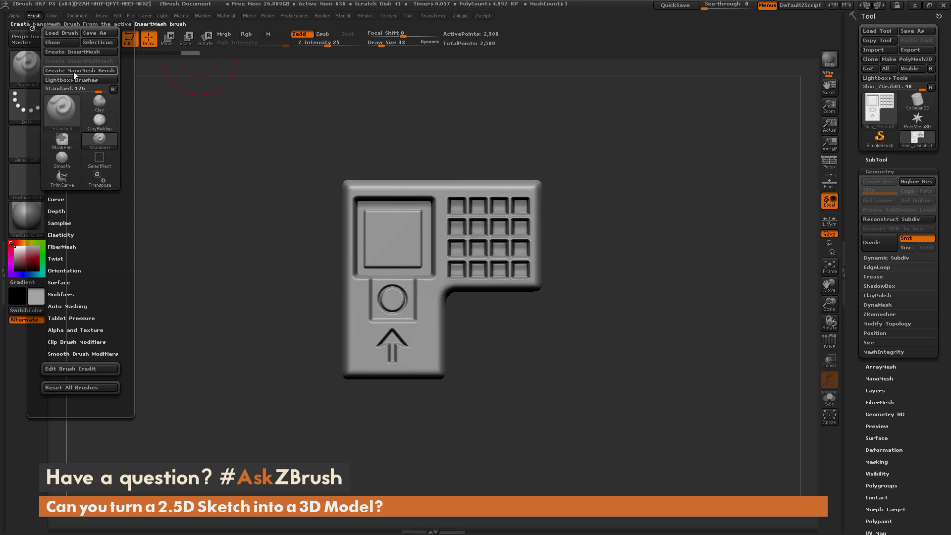
left_click(77, 52)
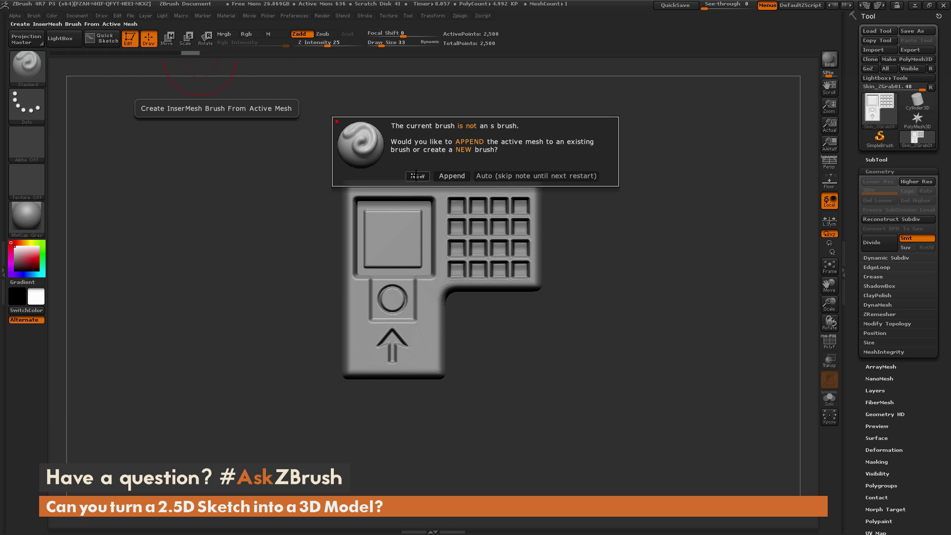
left_click(416, 176)
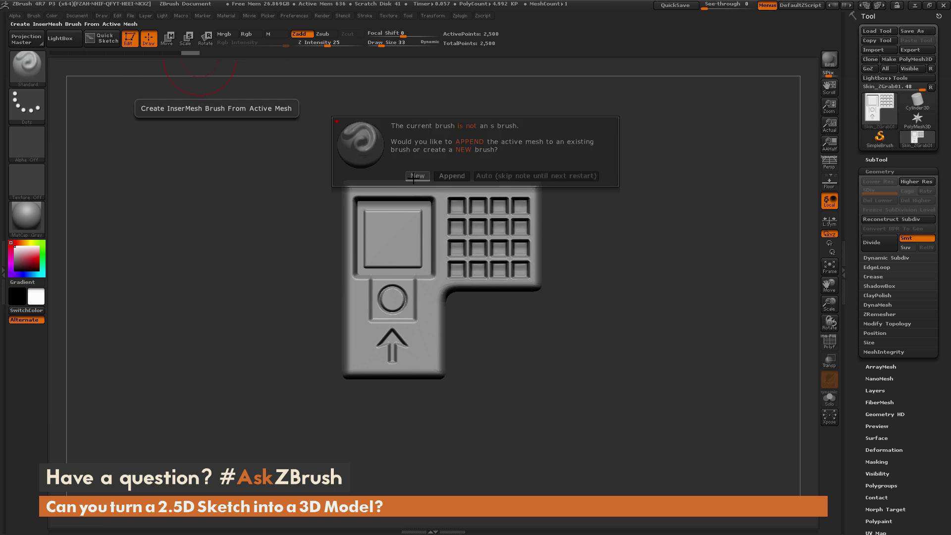
left_click(917, 141)
left_click(644, 191)
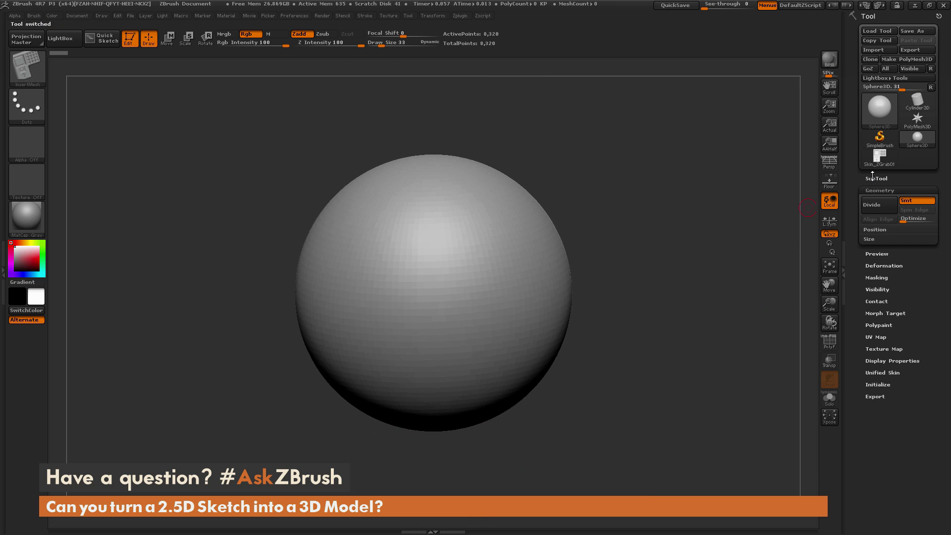
Step: Convert the sphere to a PolyMesh3D and insert the first keypad panels onto it
left_click(908, 59)
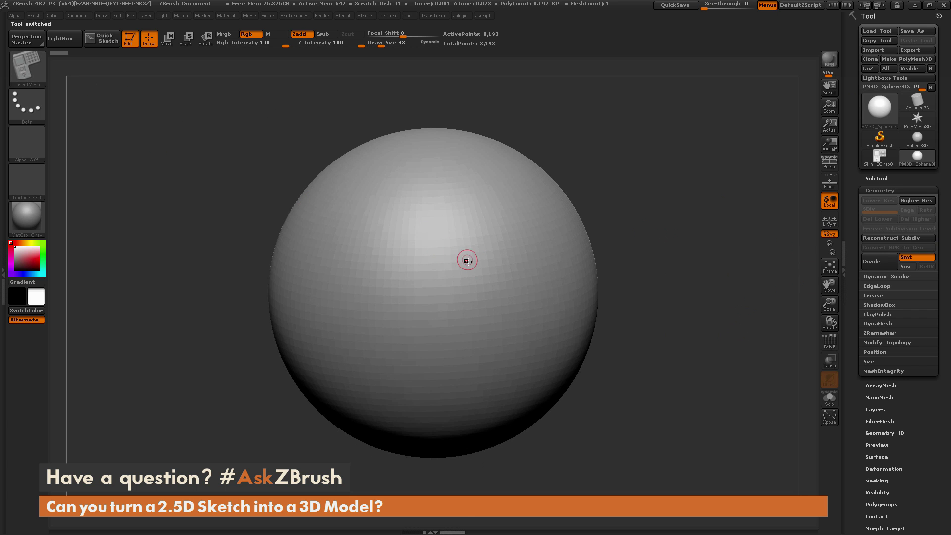
left_click_drag(467, 260, 510, 302)
left_click_drag(601, 355, 694, 291)
left_click_drag(515, 327, 525, 347)
left_click_drag(550, 287, 560, 303)
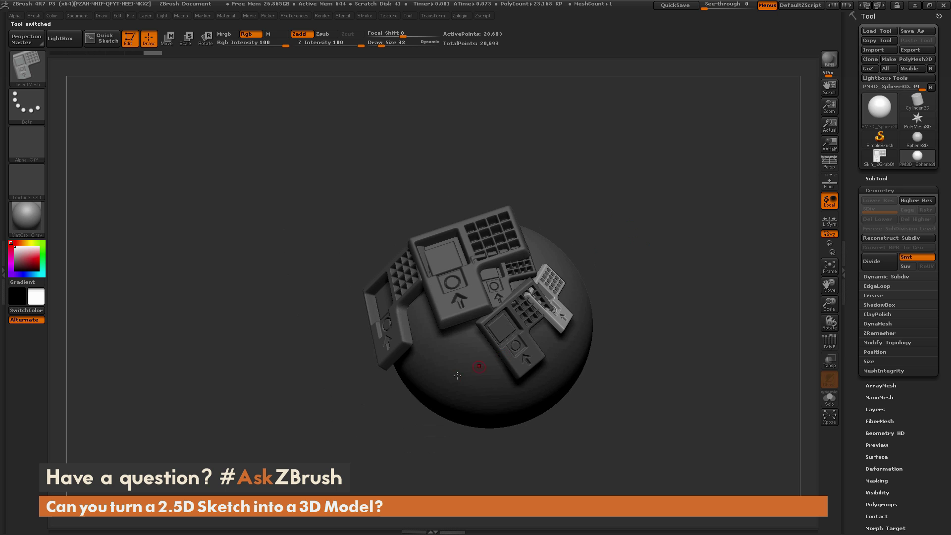
Step: Insert more keypad panels on the sphere's upper left and near its centre
left_click_drag(602, 327, 639, 282)
left_click_drag(381, 251, 397, 282)
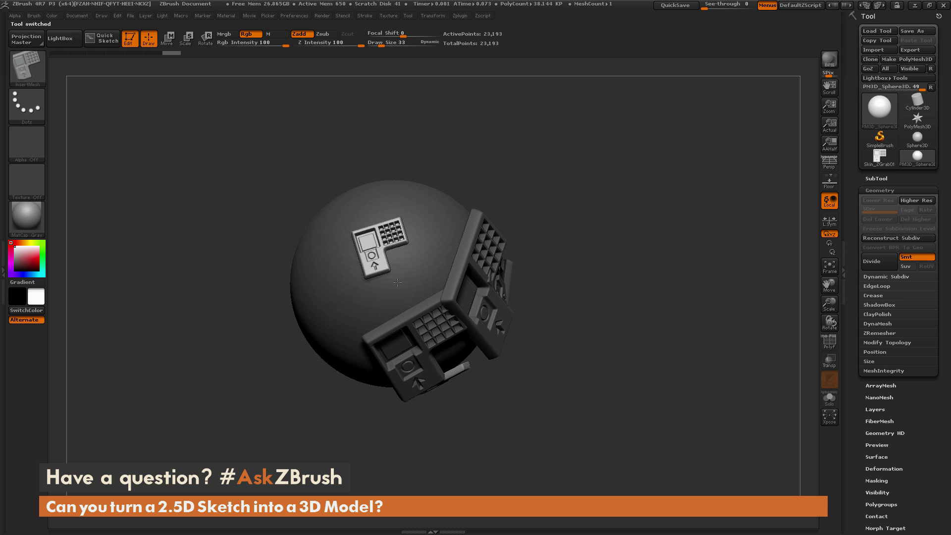
left_click_drag(379, 226, 396, 250)
left_click_drag(426, 218, 439, 240)
left_click_drag(634, 262, 499, 271)
left_click_drag(614, 234, 482, 269)
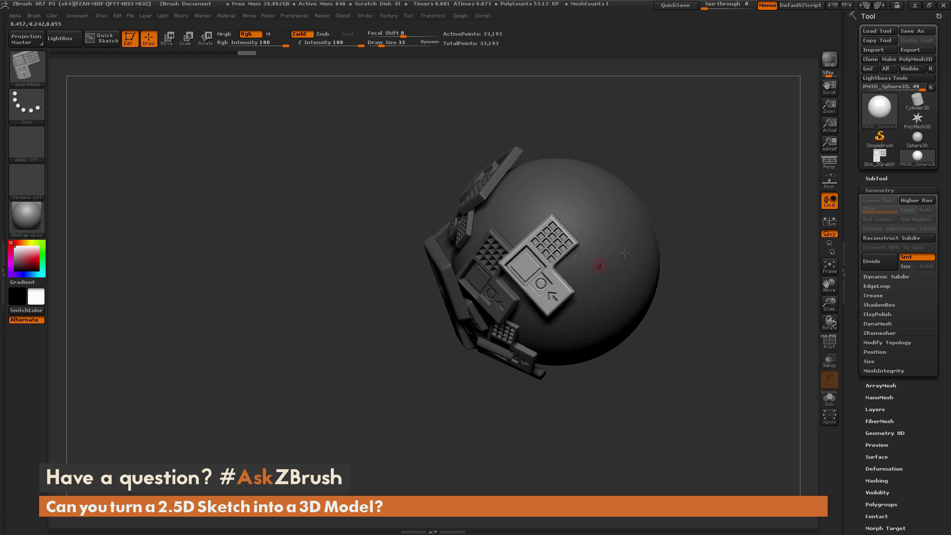
Step: Add one more keypad panel and inspect the covered sphere from several angles
left_click_drag(696, 233, 676, 240)
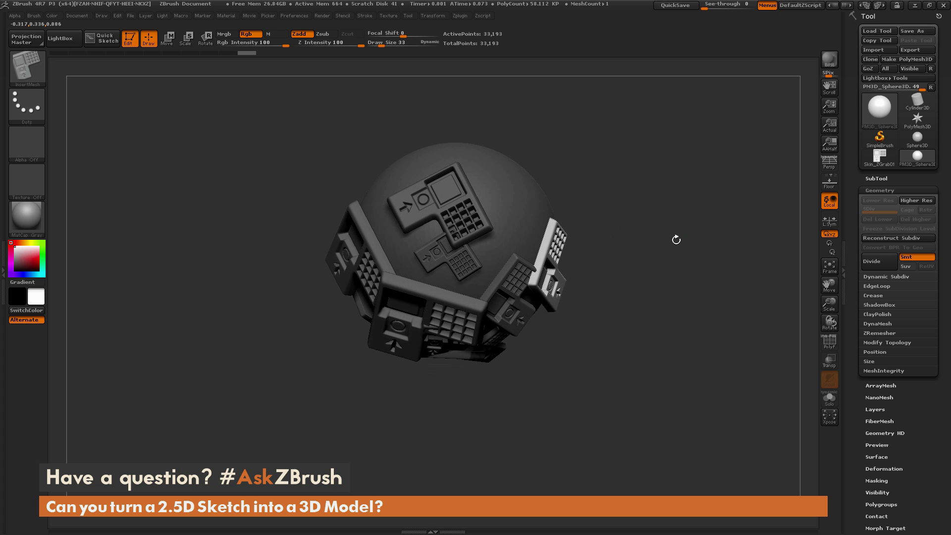
left_click_drag(514, 208, 521, 212)
left_click_drag(726, 240, 538, 234)
left_click_drag(621, 216, 640, 305)
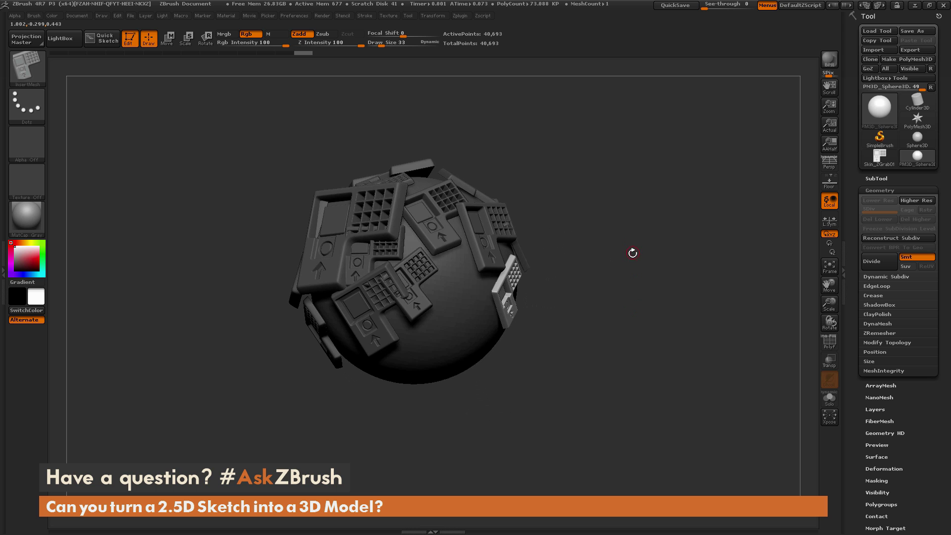
mouse_move(633, 253)
left_mouse_down()
mouse_move(644, 270)
mouse_move(626, 274)
mouse_move(649, 292)
mouse_move(659, 269)
mouse_move(662, 276)
left_mouse_up()
key("ctrl")
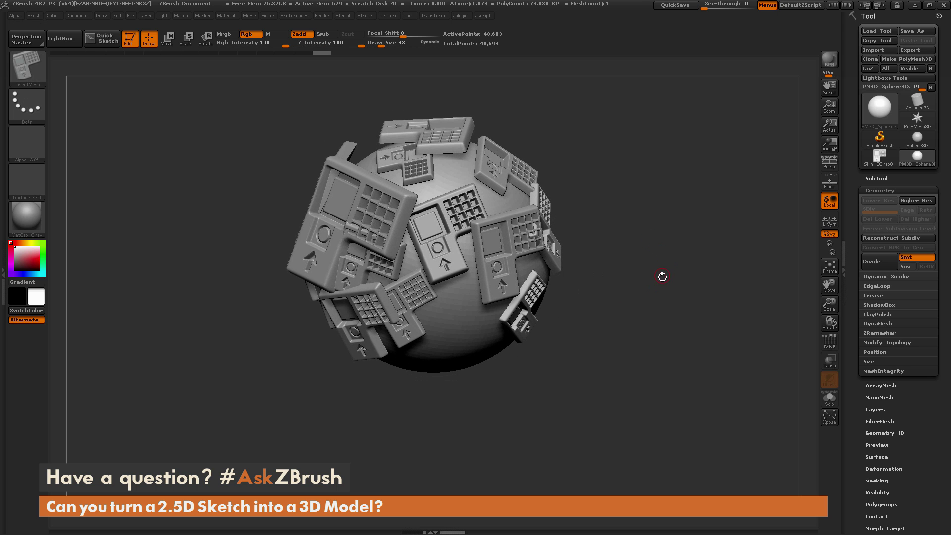